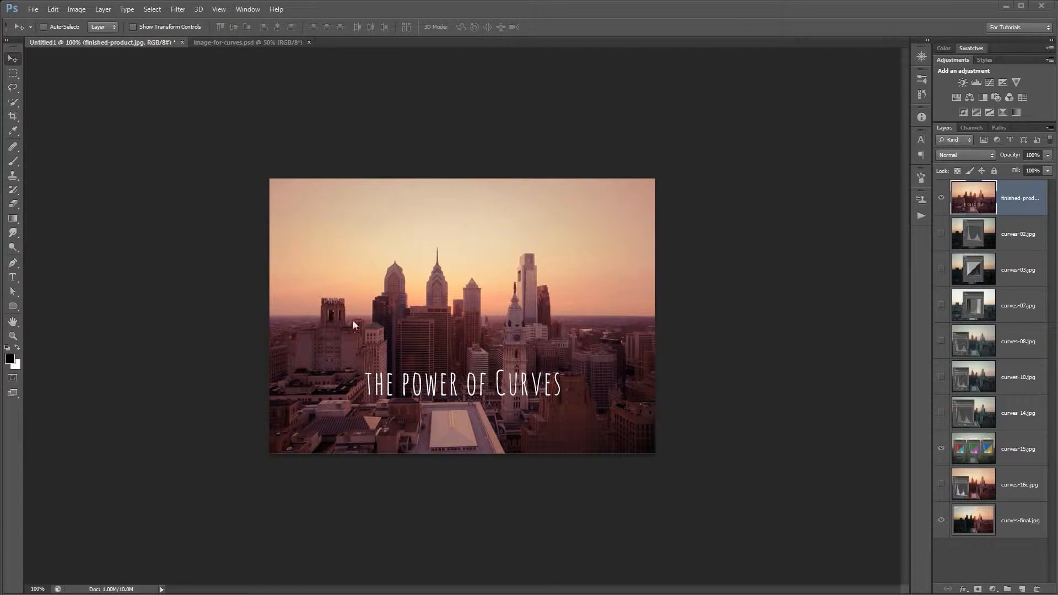
# - Add a Curves adjustment layer with the default name and settings to image-for-curves.psd
pyautogui.click(216, 43)
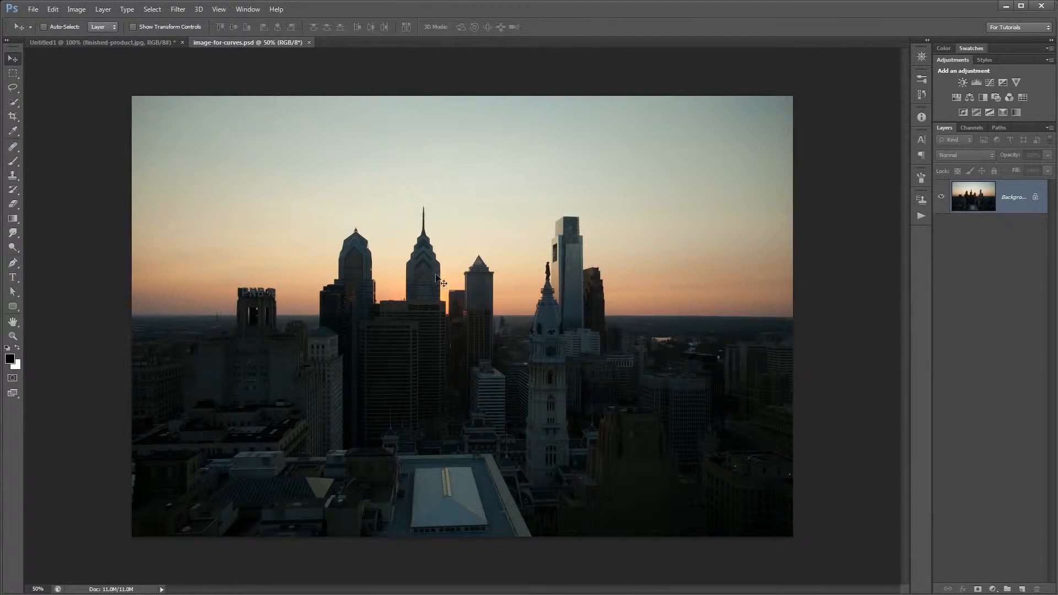
pyautogui.click(104, 10)
pyautogui.moveTo(153, 104)
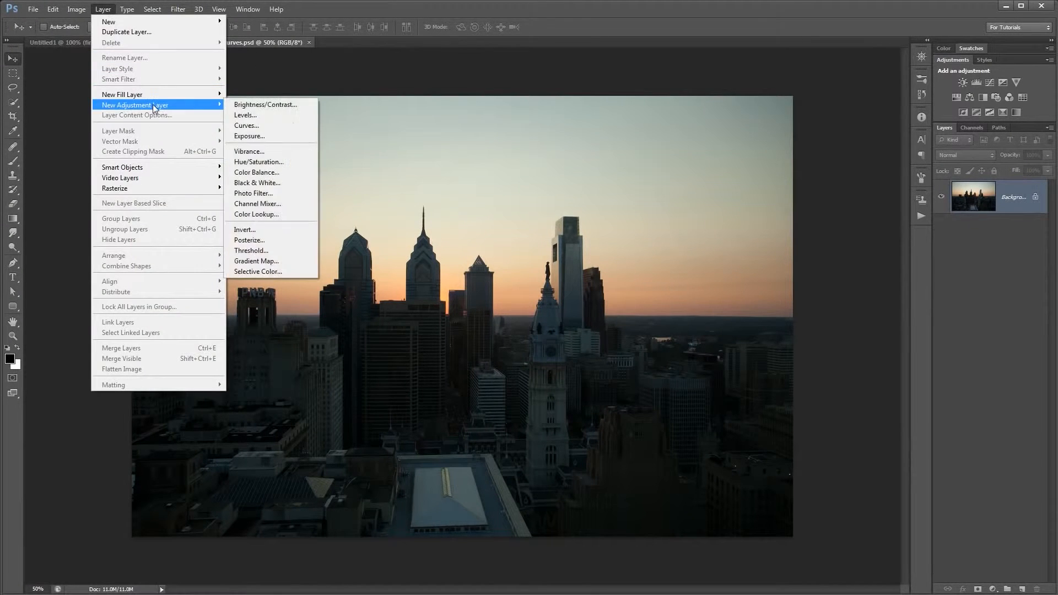
pyautogui.click(262, 126)
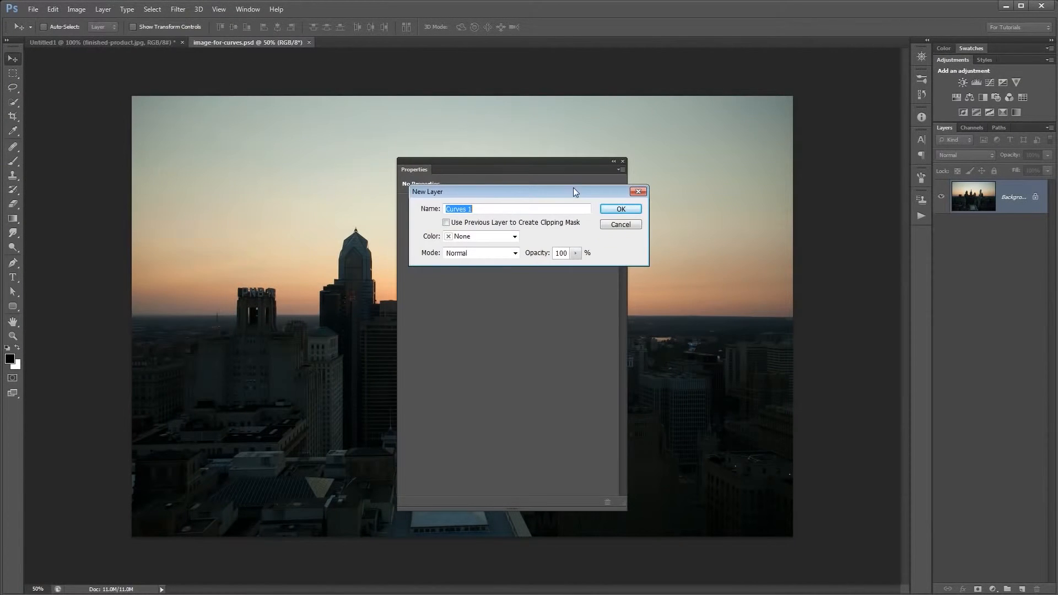
pyautogui.click(616, 210)
# - Widen the docked Layers area and reposition the floating Curves properties beside the tallest spires of the skyline
pyautogui.moveTo(933, 229); pyautogui.dragTo(846, 229)
pyautogui.moveTo(557, 164); pyautogui.dragTo(625, 181)
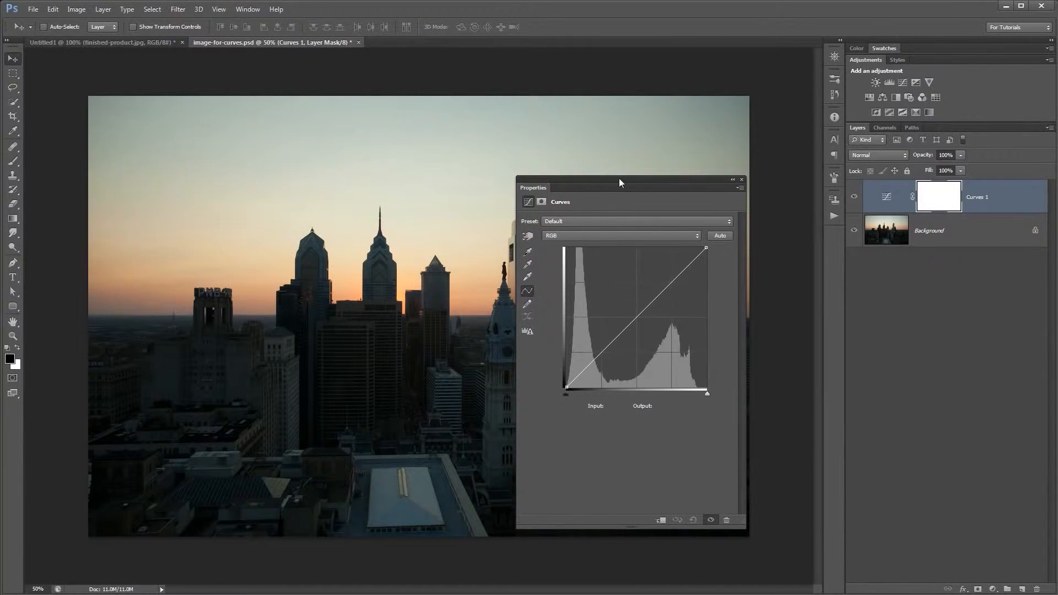
pyautogui.moveTo(619, 178); pyautogui.dragTo(596, 159)
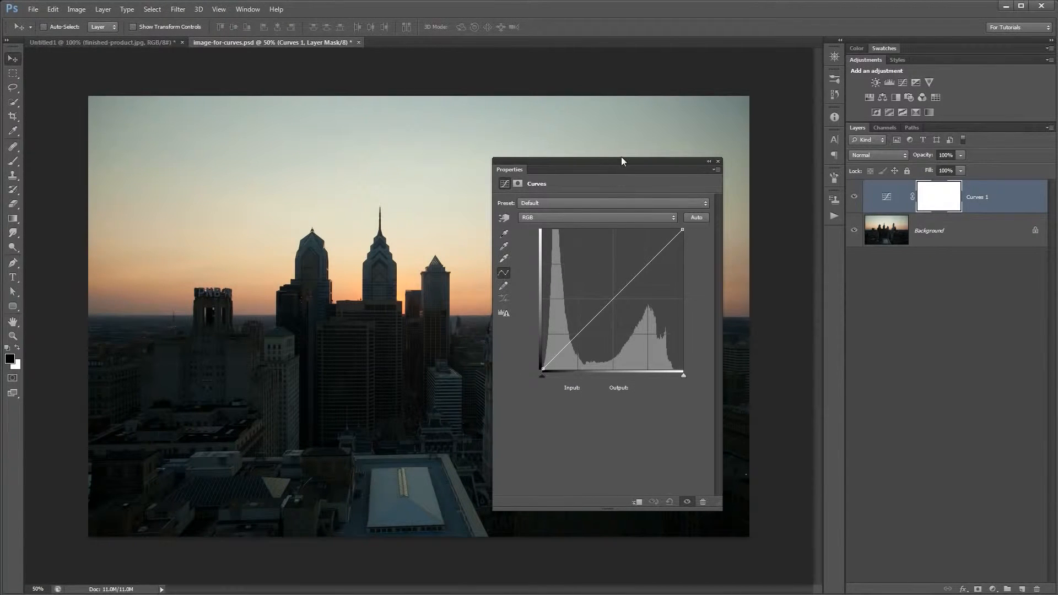
pyautogui.moveTo(626, 162); pyautogui.dragTo(571, 170)
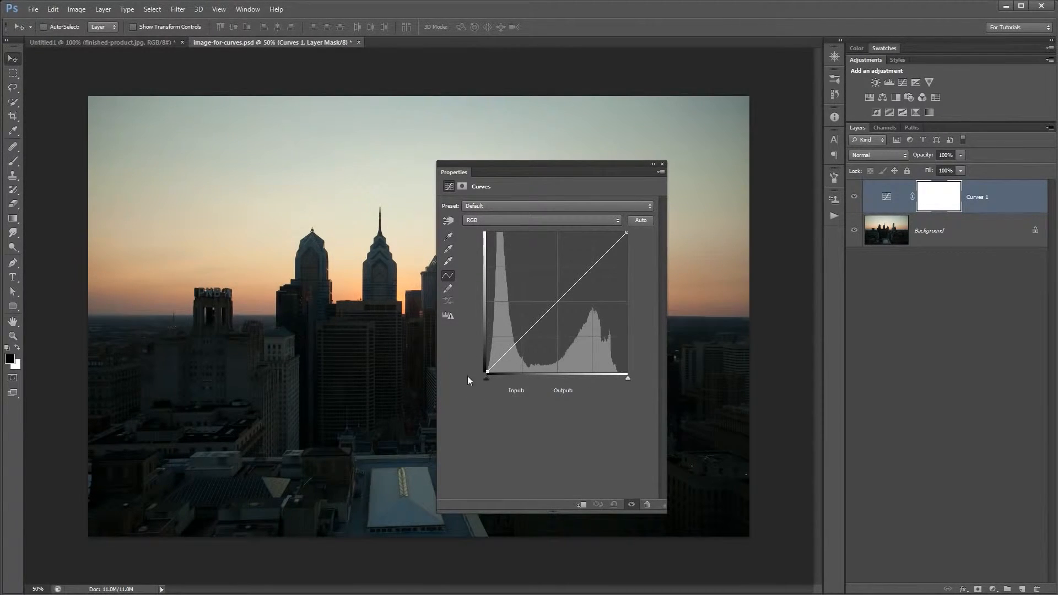
# - Try adding points at the midpoint of the RGB curve and removing them again
pyautogui.click(557, 302)
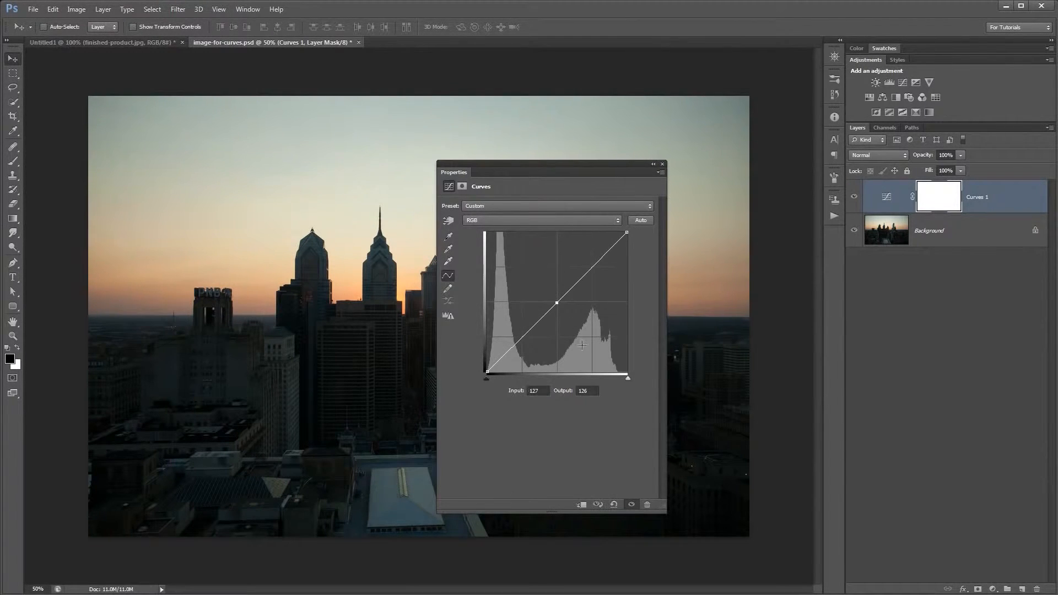
pyautogui.press('Delete')
pyautogui.click(557, 303)
pyautogui.moveTo(557, 302); pyautogui.dragTo(648, 442)
pyautogui.click(558, 302)
pyautogui.moveTo(557, 302); pyautogui.dragTo(693, 467)
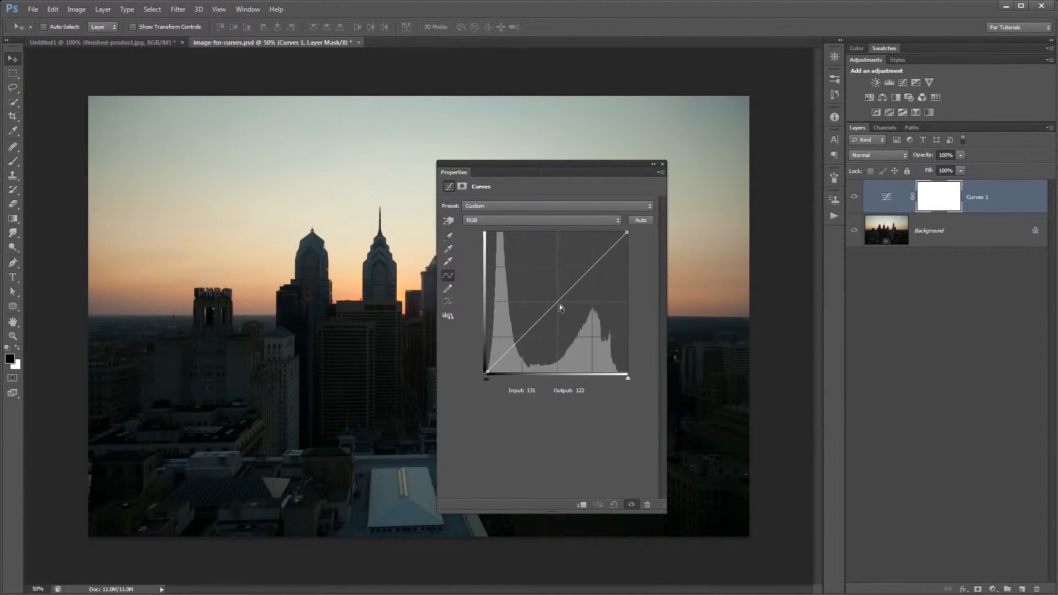
# - Try brightening the image with an RGB curve point at input 84, output 156, and remove the point again
pyautogui.click(557, 303)
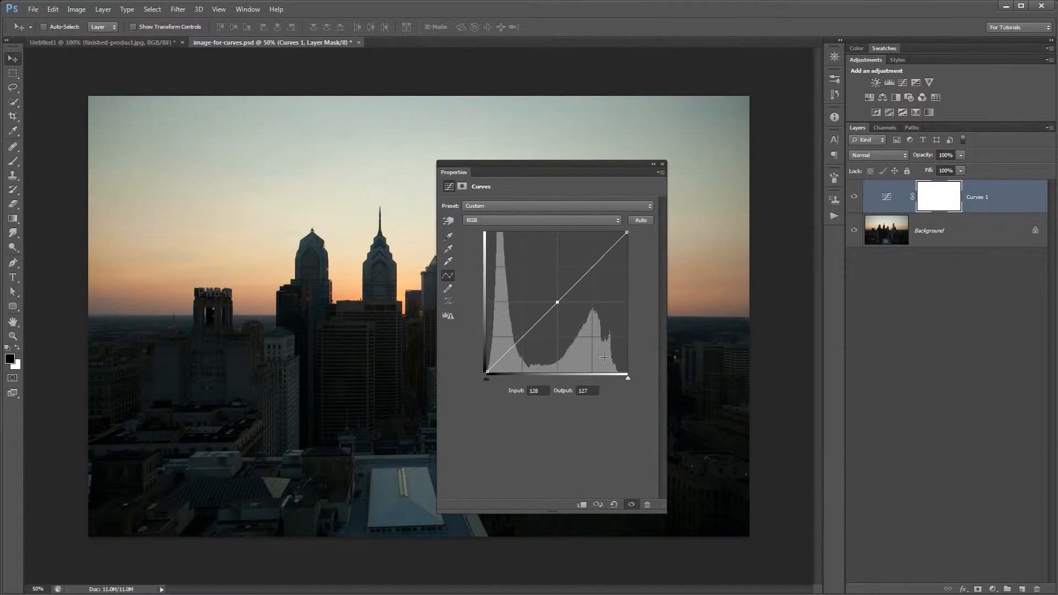
pyautogui.moveTo(557, 302); pyautogui.dragTo(573, 318)
pyautogui.moveTo(546, 169); pyautogui.dragTo(590, 163)
pyautogui.moveTo(615, 315); pyautogui.dragTo(575, 282)
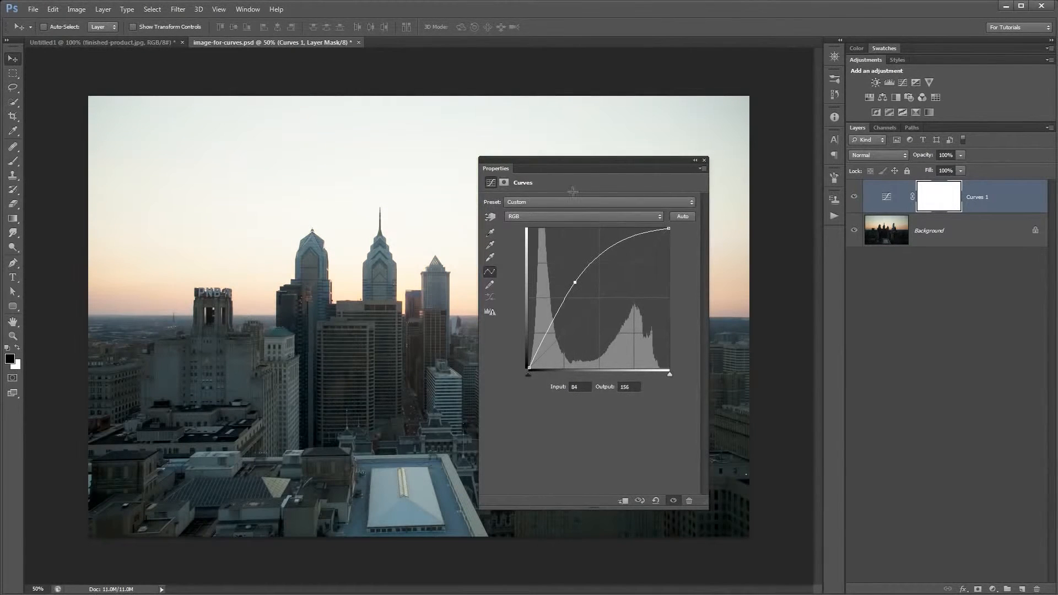
pyautogui.moveTo(584, 161); pyautogui.dragTo(613, 177)
pyautogui.moveTo(589, 295); pyautogui.dragTo(664, 402)
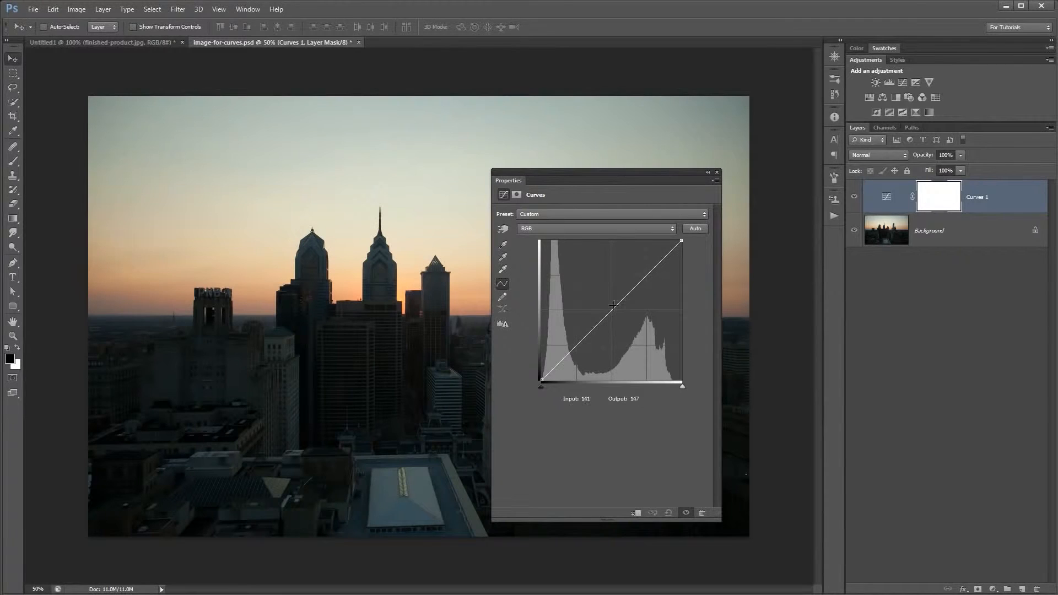
# - Add a shadow point and a quarter-tone anchor to the RGB curve, and lift the shadow point to input 20, output 39
pyautogui.moveTo(618, 174); pyautogui.dragTo(914, 178)
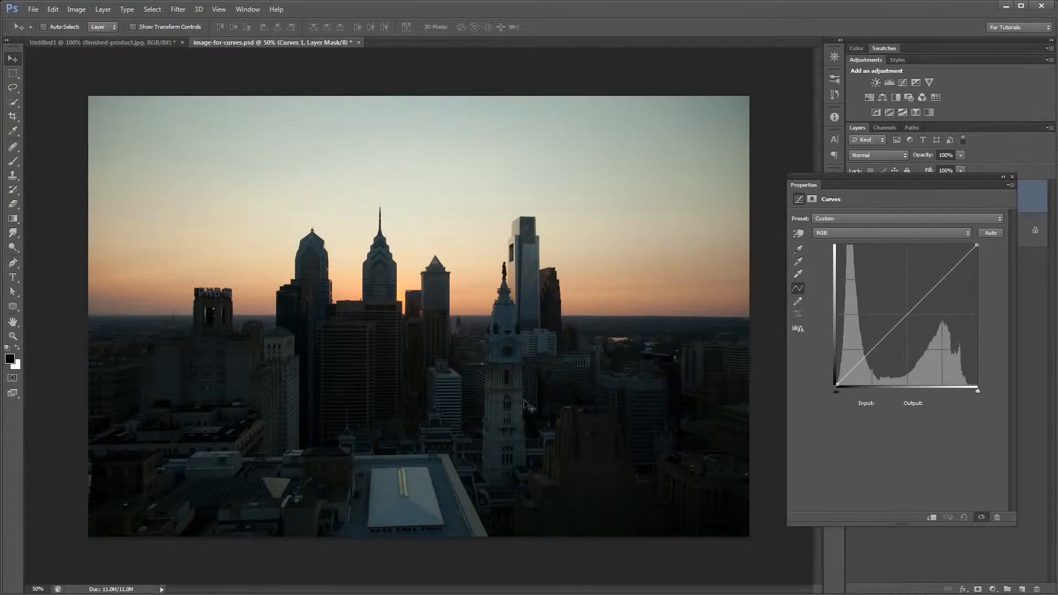
pyautogui.moveTo(903, 181); pyautogui.dragTo(575, 181)
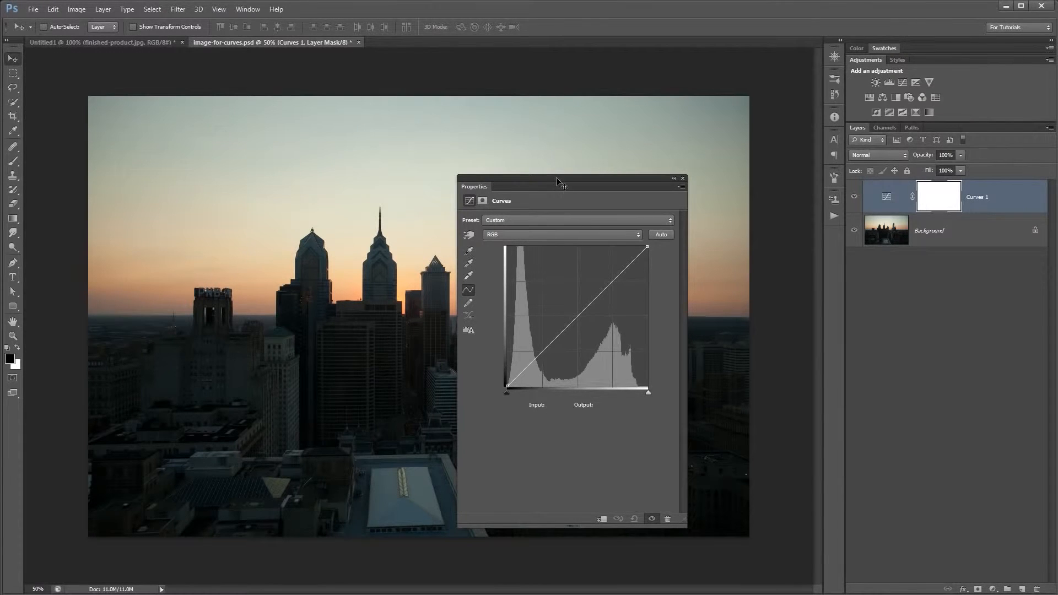
pyautogui.moveTo(557, 181); pyautogui.dragTo(572, 181)
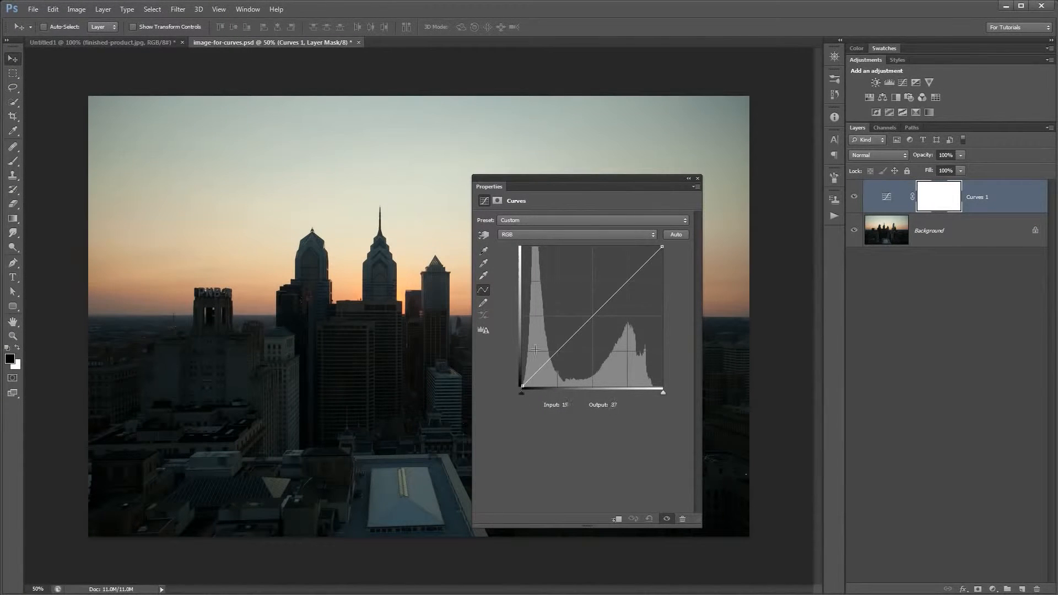
pyautogui.moveTo(543, 365)
pyautogui.mouseDown()
pyautogui.moveTo(541, 353)
pyautogui.moveTo(539, 376)
pyautogui.mouseUp()
pyautogui.moveTo(534, 363)
pyautogui.mouseDown()
pyautogui.moveTo(545, 379)
pyautogui.moveTo(538, 370)
pyautogui.mouseUp()
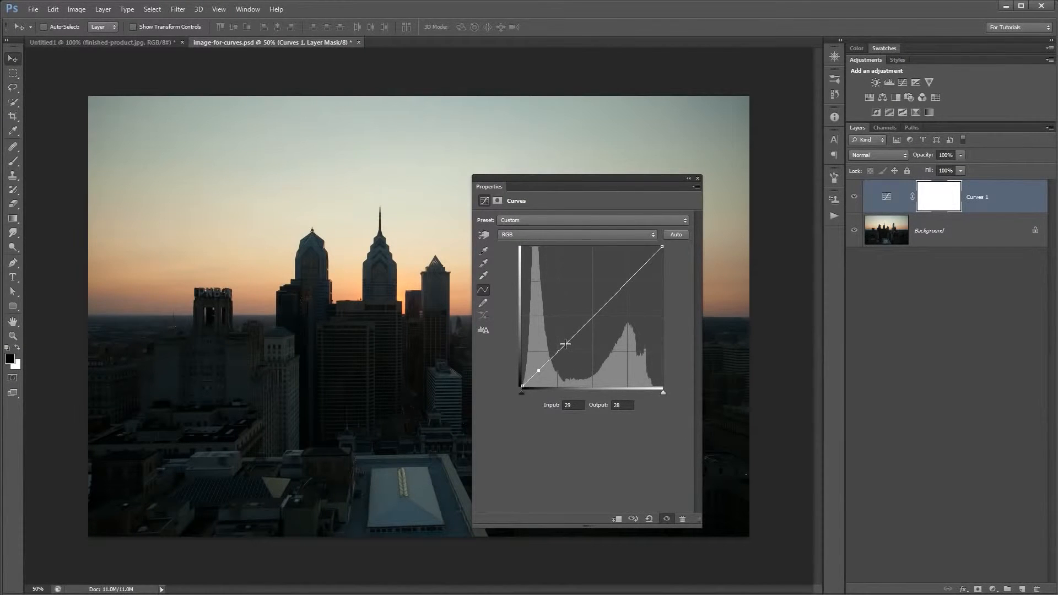
pyautogui.moveTo(539, 371); pyautogui.dragTo(544, 374)
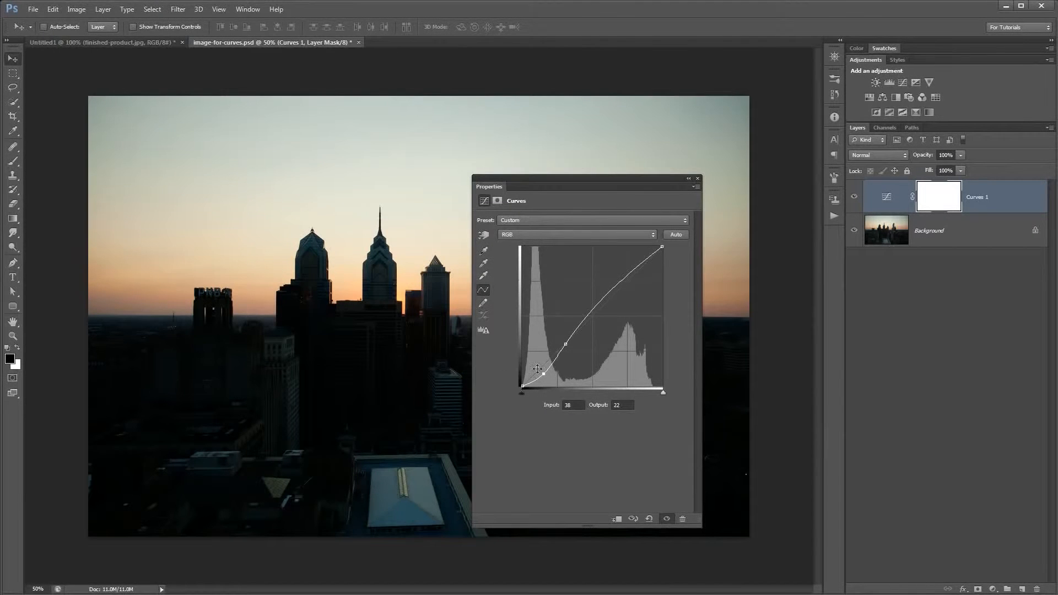
pyautogui.moveTo(543, 375); pyautogui.dragTo(533, 364)
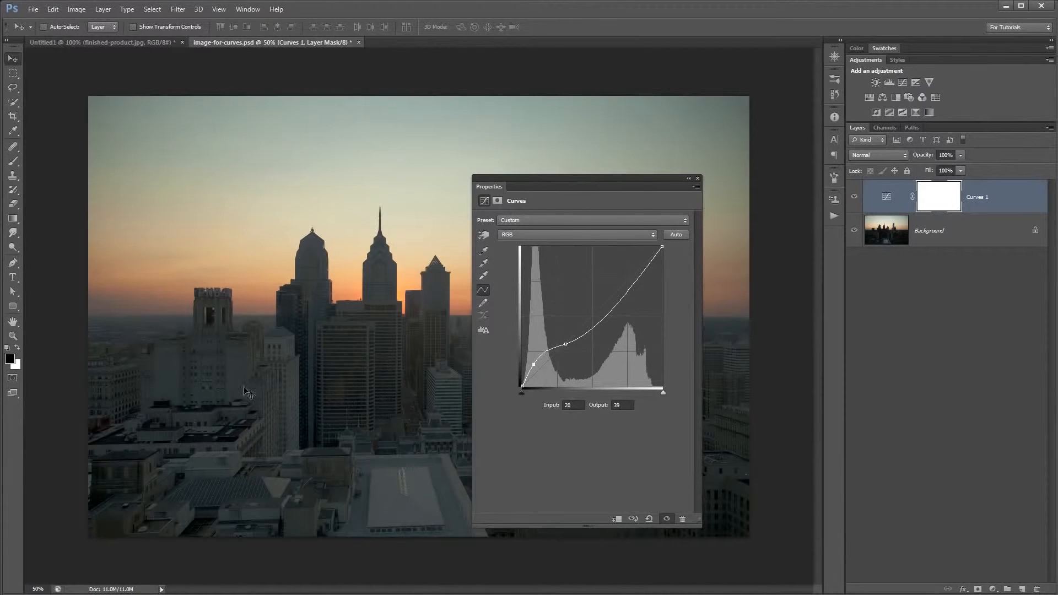
# - Try an RGB midtone point at input 107, output 147, and reshape the highlights with a point at input 189, output 177
pyautogui.moveTo(543, 180); pyautogui.dragTo(655, 172)
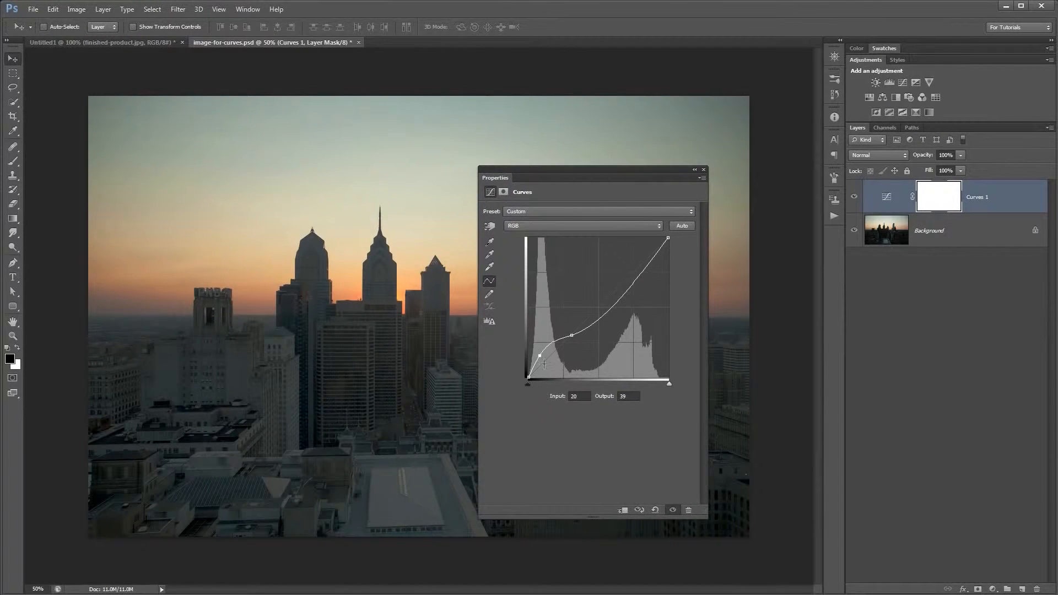
pyautogui.moveTo(540, 358)
pyautogui.mouseDown()
pyautogui.moveTo(566, 349)
pyautogui.moveTo(571, 337)
pyautogui.moveTo(550, 361)
pyautogui.moveTo(649, 245)
pyautogui.moveTo(660, 247)
pyautogui.moveTo(550, 362)
pyautogui.moveTo(554, 311)
pyautogui.moveTo(548, 361)
pyautogui.mouseUp()
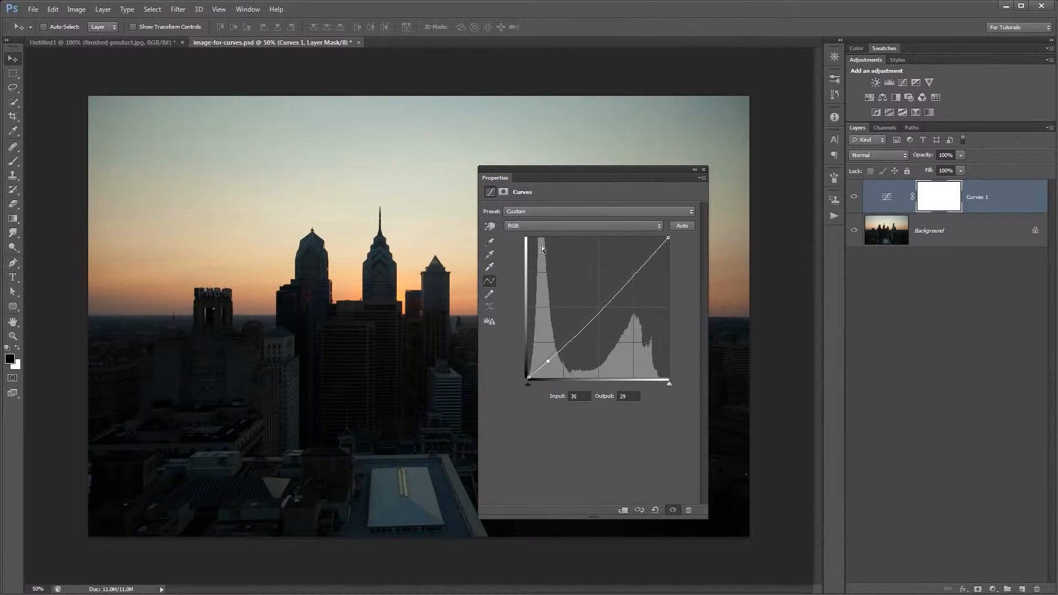
pyautogui.moveTo(547, 364); pyautogui.dragTo(587, 299)
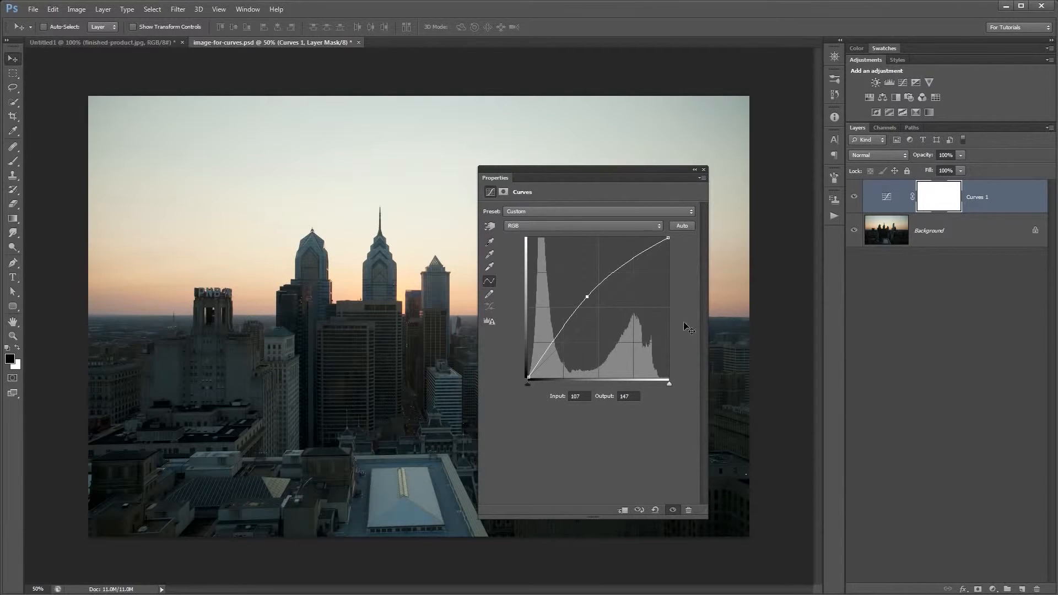
pyautogui.moveTo(586, 298); pyautogui.dragTo(632, 280)
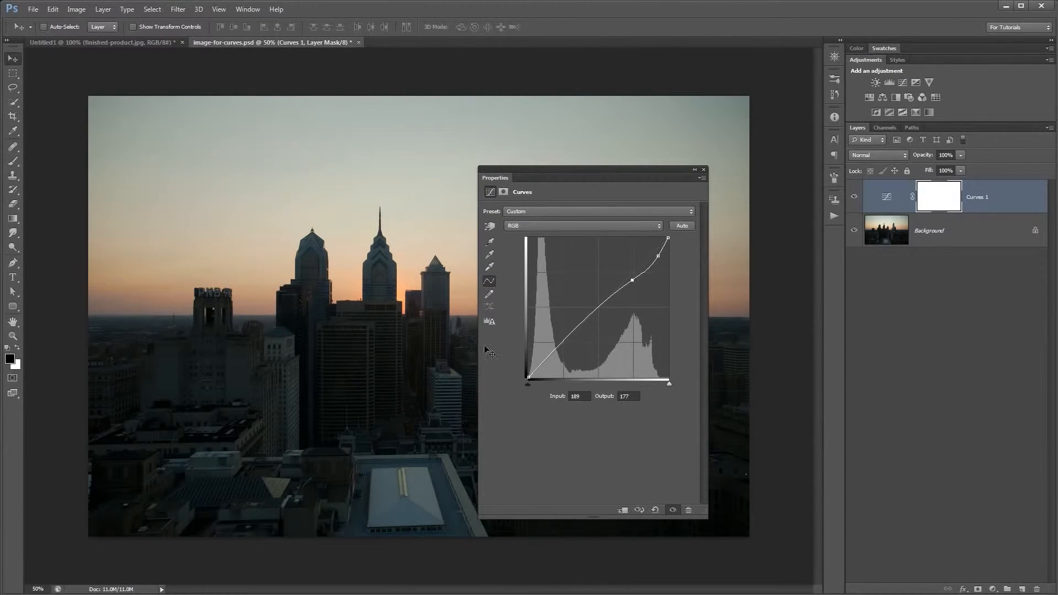
# - Move the Curves properties aside and compare the image with and without the Curves 1 layer
pyautogui.moveTo(643, 177); pyautogui.dragTo(302, 174)
pyautogui.click(856, 198)
pyautogui.click(856, 198)
pyautogui.click(856, 199)
pyautogui.click(856, 198)
pyautogui.click(856, 198)
pyautogui.click(855, 199)
# - Anchor the RGB curve at input 76, output 75, and compare the photo with the Curves 1 layer hidden and shown
pyautogui.click(227, 334)
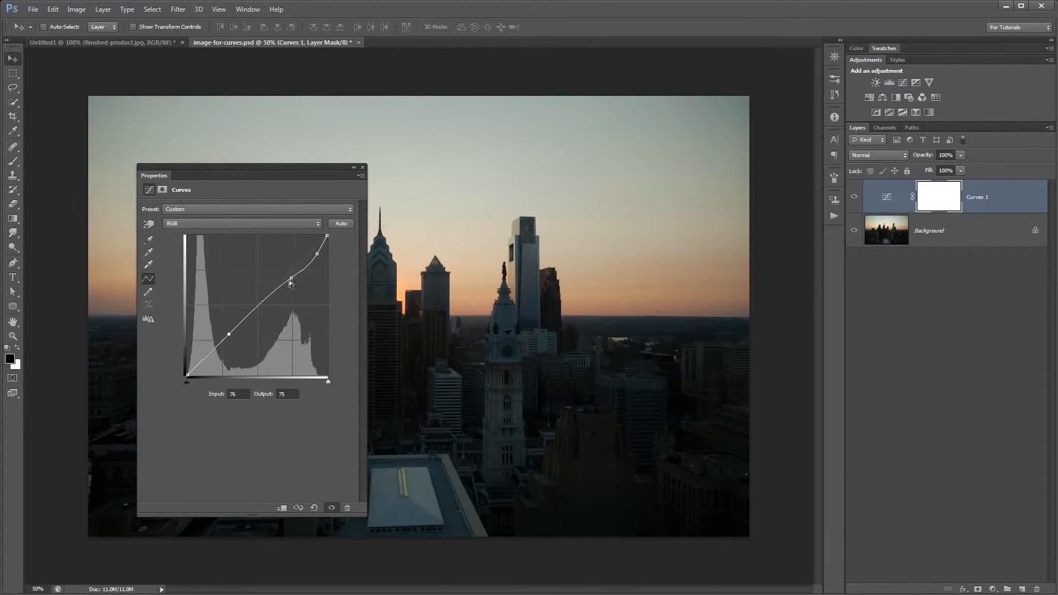
pyautogui.click(855, 199)
pyautogui.click(855, 200)
pyautogui.click(855, 200)
pyautogui.click(855, 199)
pyautogui.click(855, 200)
pyautogui.click(855, 200)
pyautogui.click(855, 199)
pyautogui.click(855, 200)
pyautogui.click(855, 200)
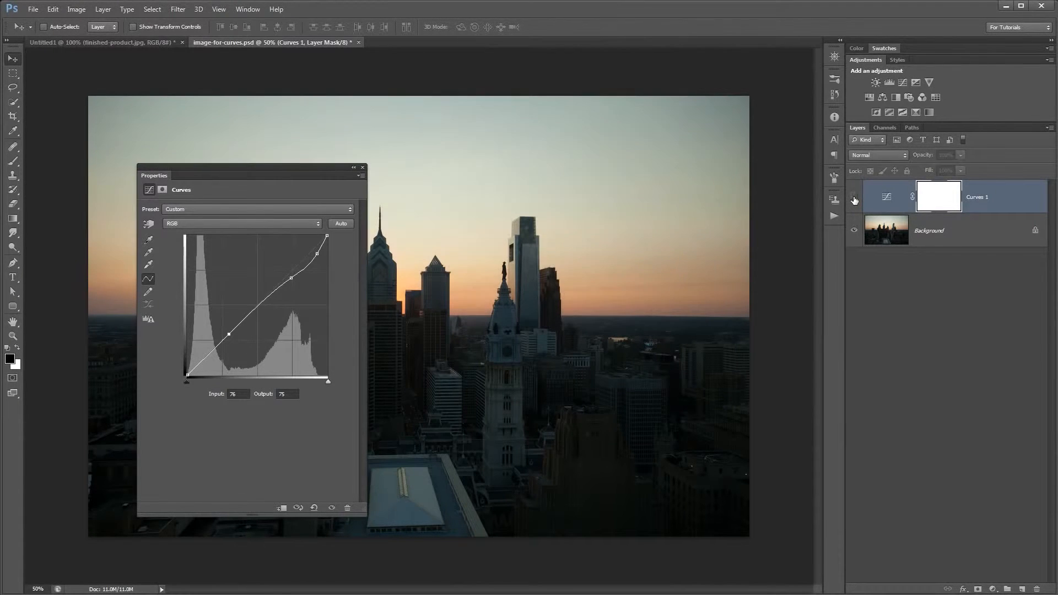
pyautogui.click(855, 200)
# - Try raising the highlight point to input 222, output 231, and remove all added points from the RGB curve
pyautogui.moveTo(278, 169); pyautogui.dragTo(616, 157)
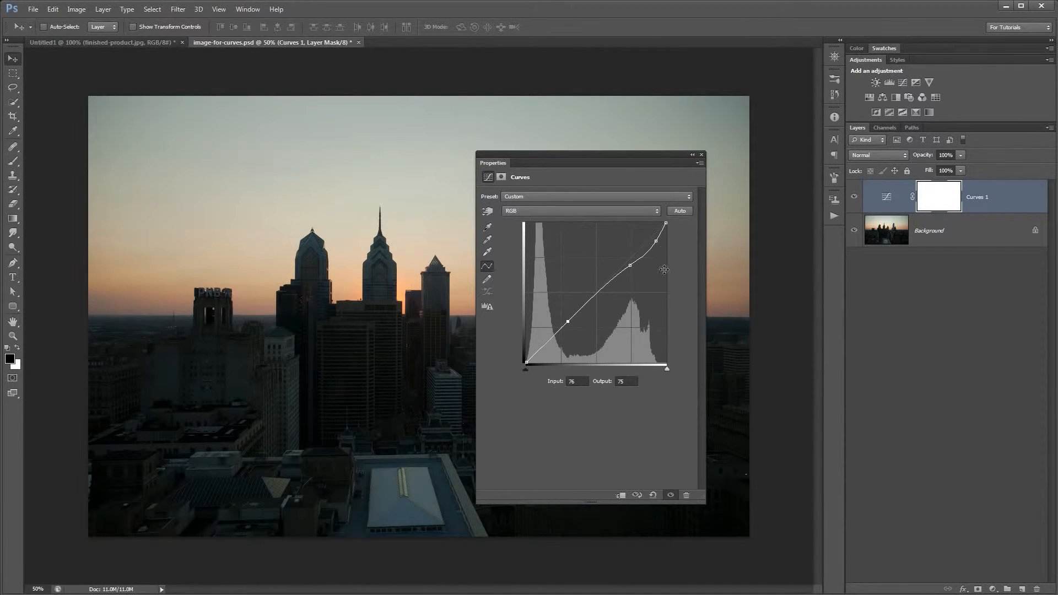
pyautogui.moveTo(654, 246); pyautogui.dragTo(645, 241)
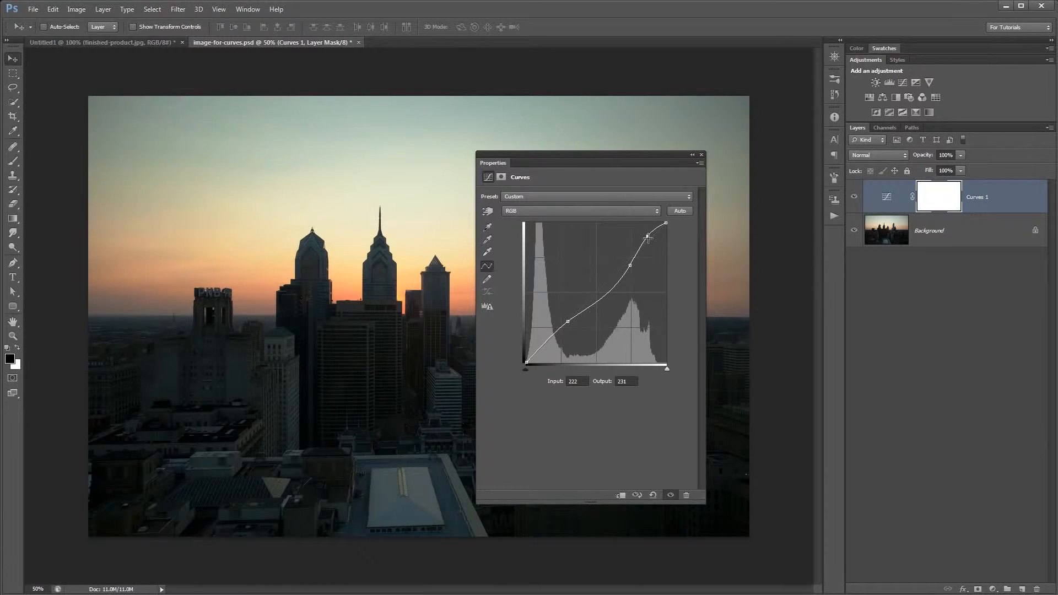
pyautogui.moveTo(648, 236); pyautogui.dragTo(696, 318)
pyautogui.moveTo(631, 266); pyautogui.dragTo(684, 336)
pyautogui.moveTo(568, 322); pyautogui.dragTo(486, 161)
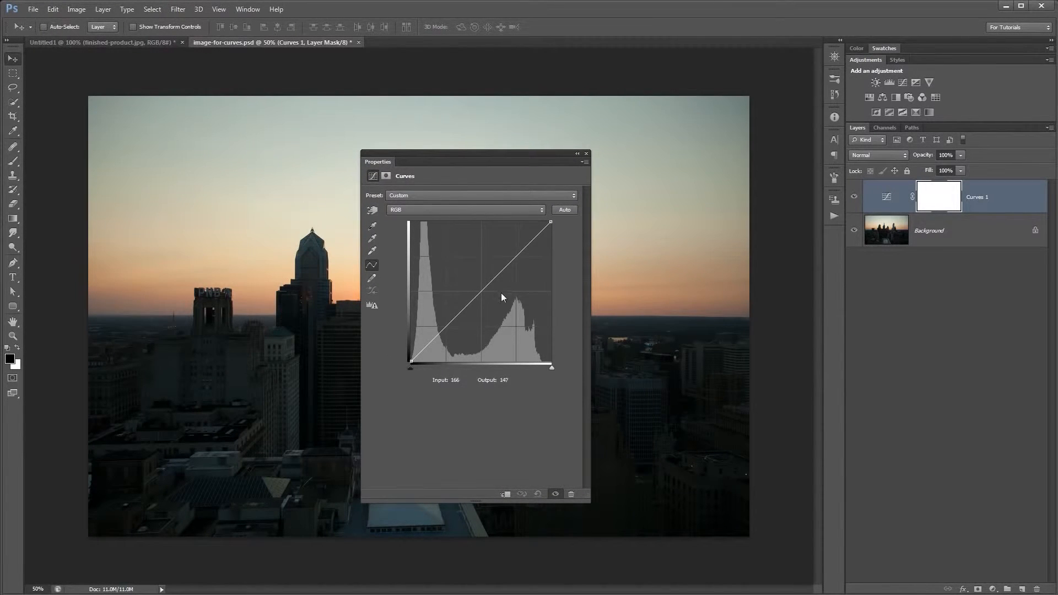
pyautogui.moveTo(468, 154)
pyautogui.mouseDown()
pyautogui.moveTo(617, 163)
pyautogui.moveTo(323, 151)
pyautogui.moveTo(273, 161)
pyautogui.moveTo(577, 131)
pyautogui.moveTo(497, 151)
pyautogui.moveTo(475, 171)
pyautogui.mouseUp()
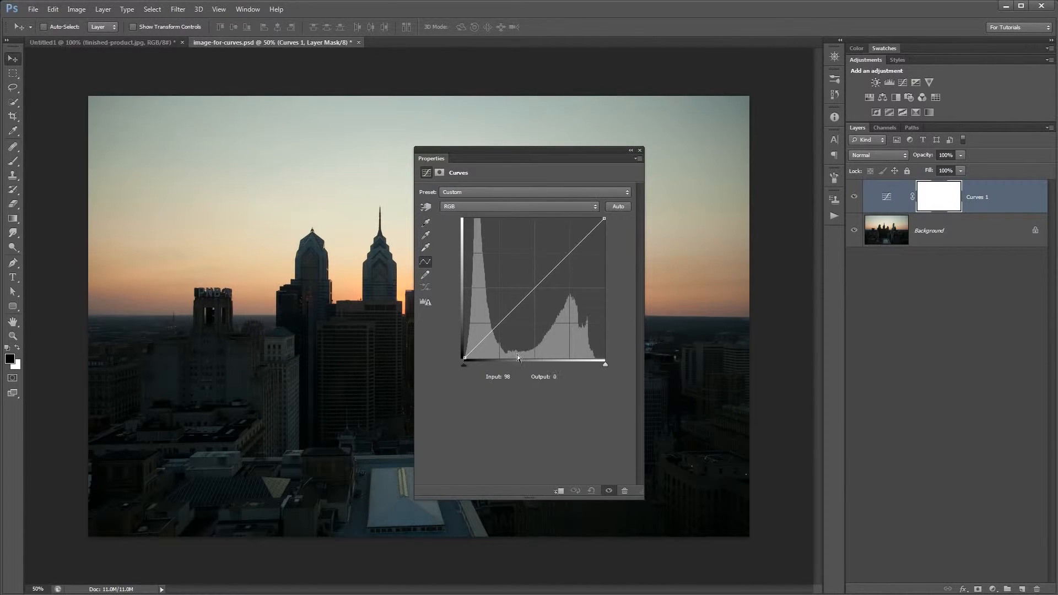
# - Lift the shadows with an RGB curve point at input 62, output 94, and anchor the highlights at input 179, output 180
pyautogui.moveTo(506, 317); pyautogui.dragTo(499, 306)
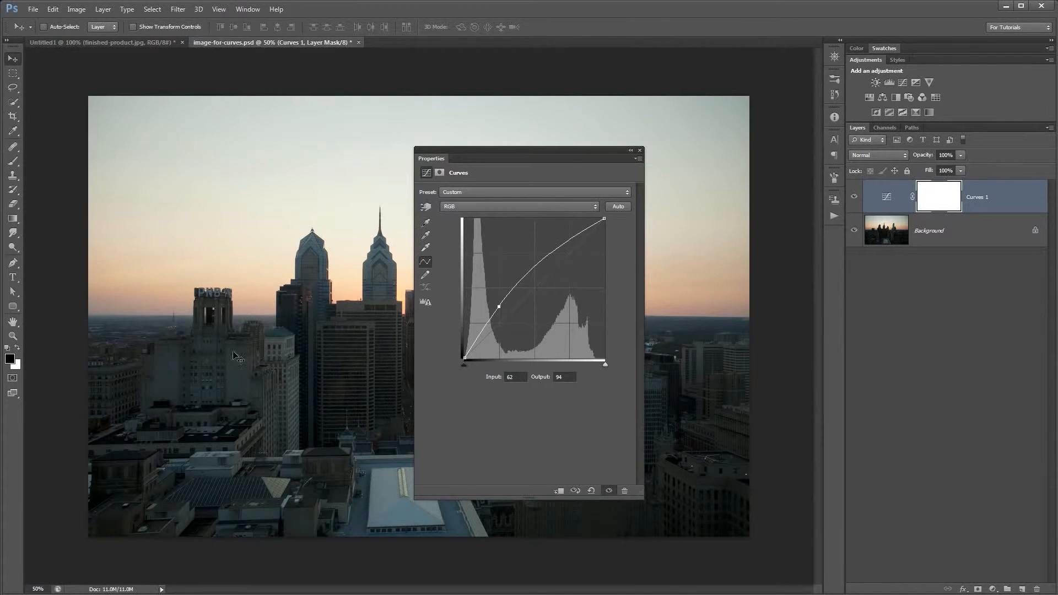
pyautogui.moveTo(561, 155); pyautogui.dragTo(260, 164)
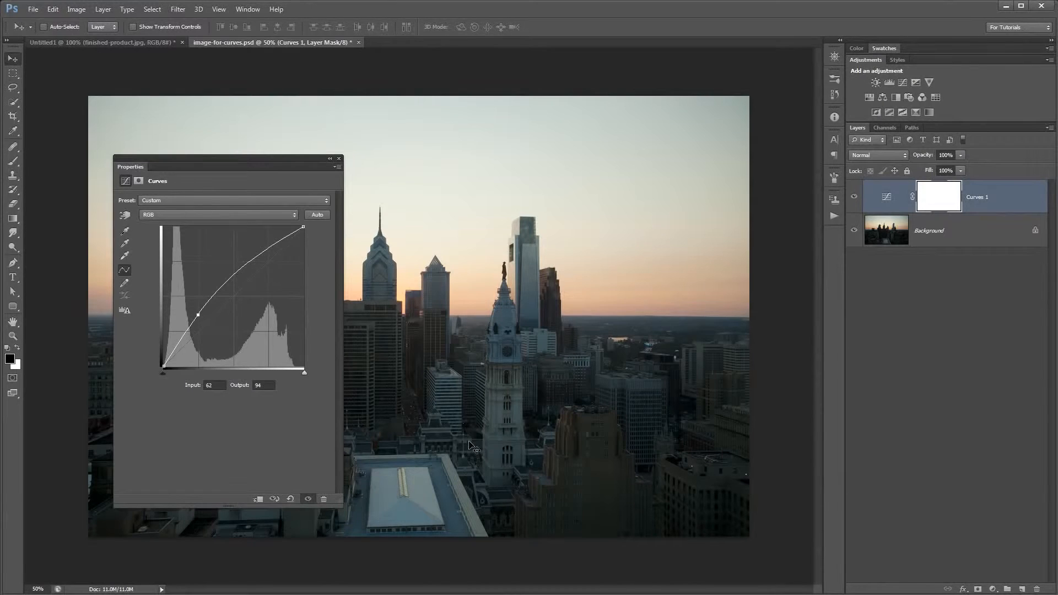
pyautogui.moveTo(218, 161); pyautogui.dragTo(367, 148)
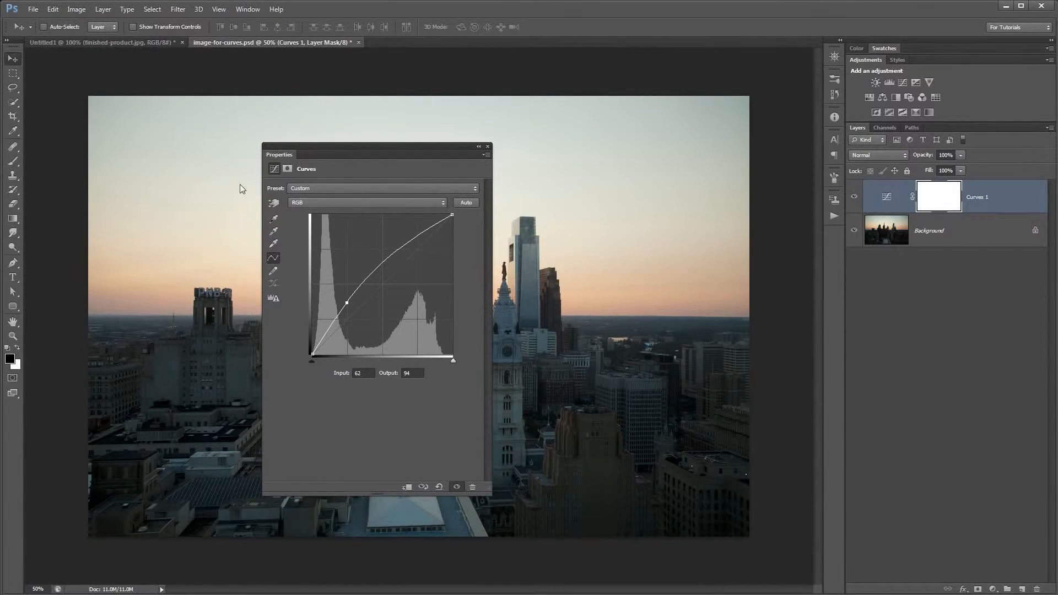
pyautogui.moveTo(417, 148); pyautogui.dragTo(511, 167)
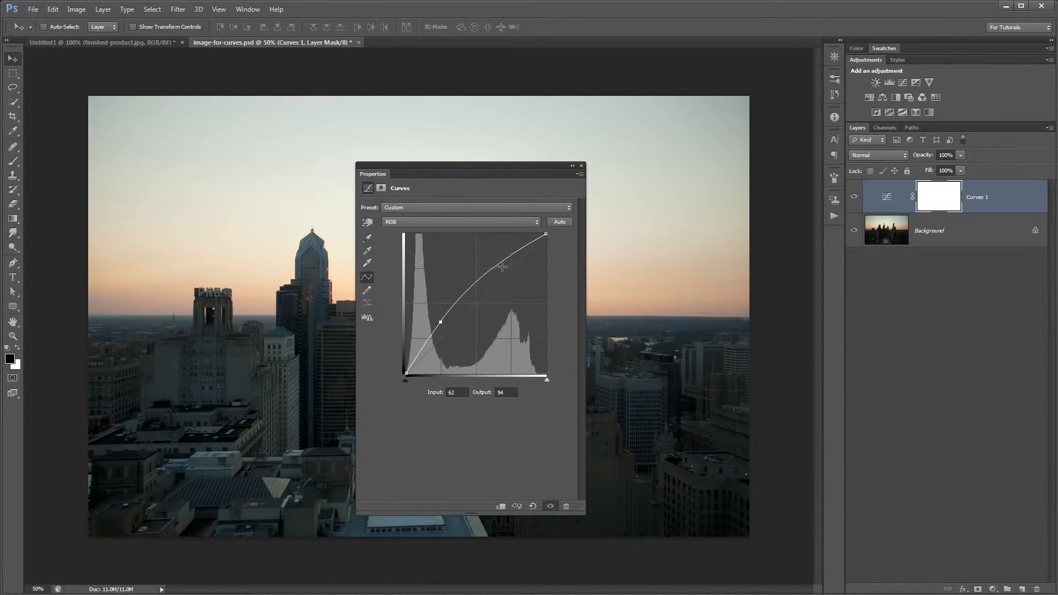
pyautogui.moveTo(498, 265); pyautogui.dragTo(505, 276)
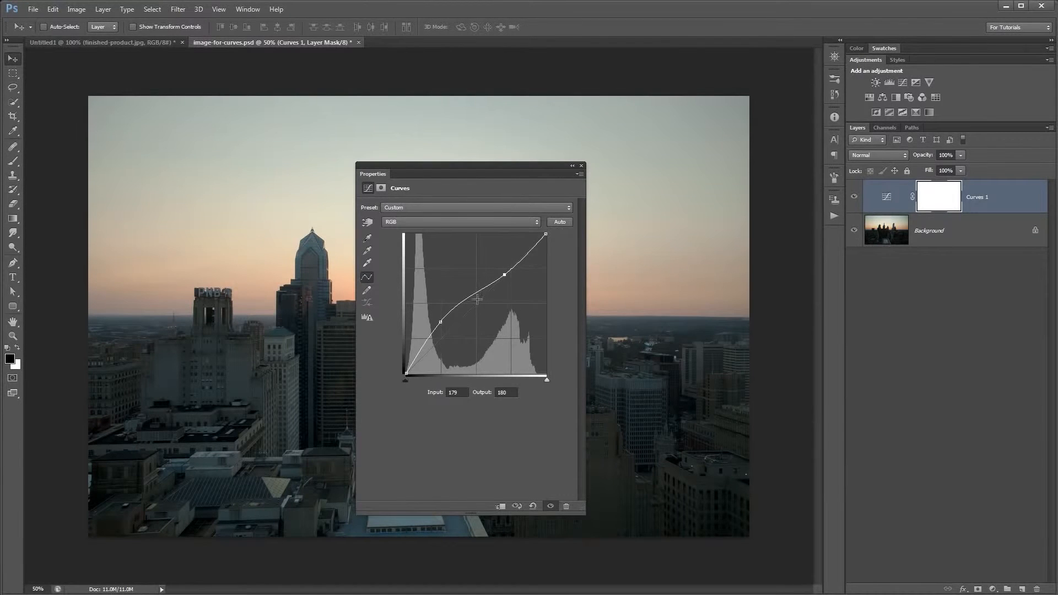
# - Collapse the Curves properties, move them clear of the photo, and compare the image with the Curves 1 layer on and off
pyautogui.moveTo(503, 175); pyautogui.dragTo(703, 178)
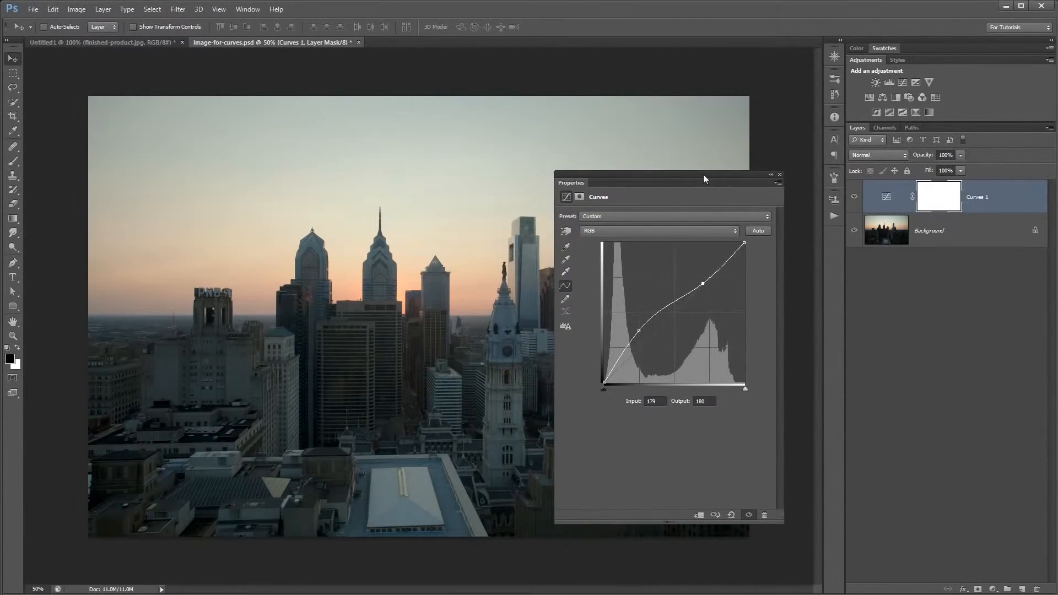
pyautogui.doubleClick(581, 184)
pyautogui.moveTo(595, 182); pyautogui.dragTo(625, 72)
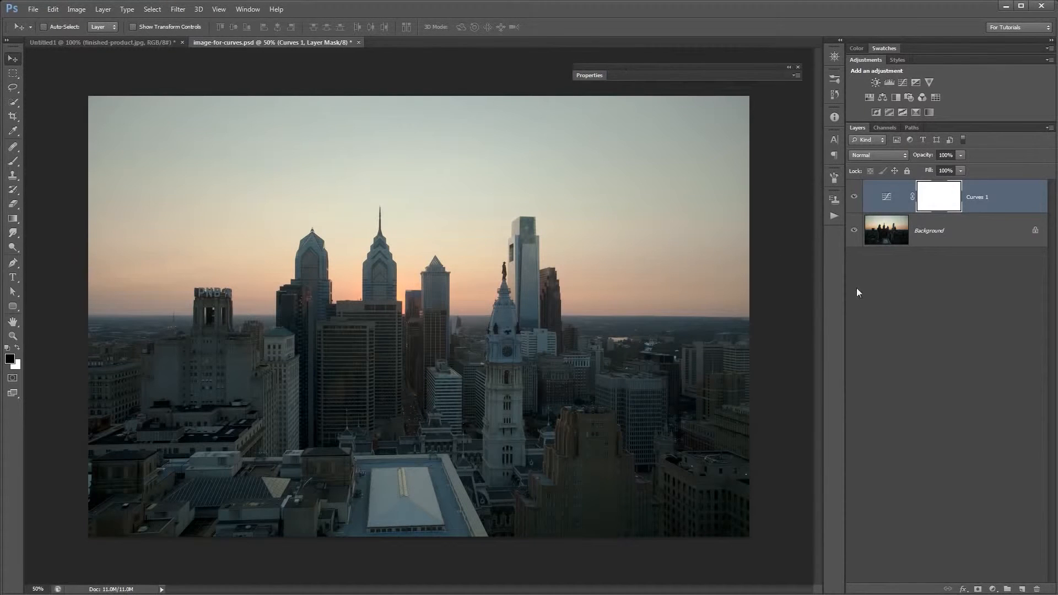
pyautogui.click(855, 198)
pyautogui.click(855, 197)
pyautogui.click(856, 198)
pyautogui.click(855, 197)
pyautogui.click(856, 197)
pyautogui.click(856, 197)
pyautogui.click(856, 197)
pyautogui.click(856, 197)
pyautogui.click(856, 198)
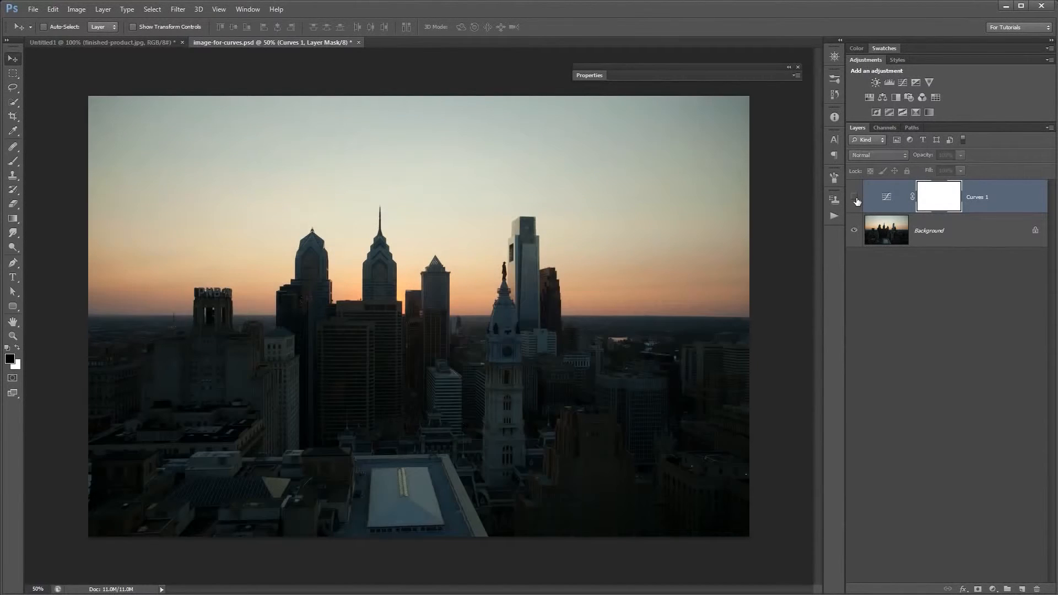
# - Show the Curves 1 layer again, briefly review its curve, and collapse the properties clear of the photo
pyautogui.click(855, 197)
pyautogui.click(601, 77)
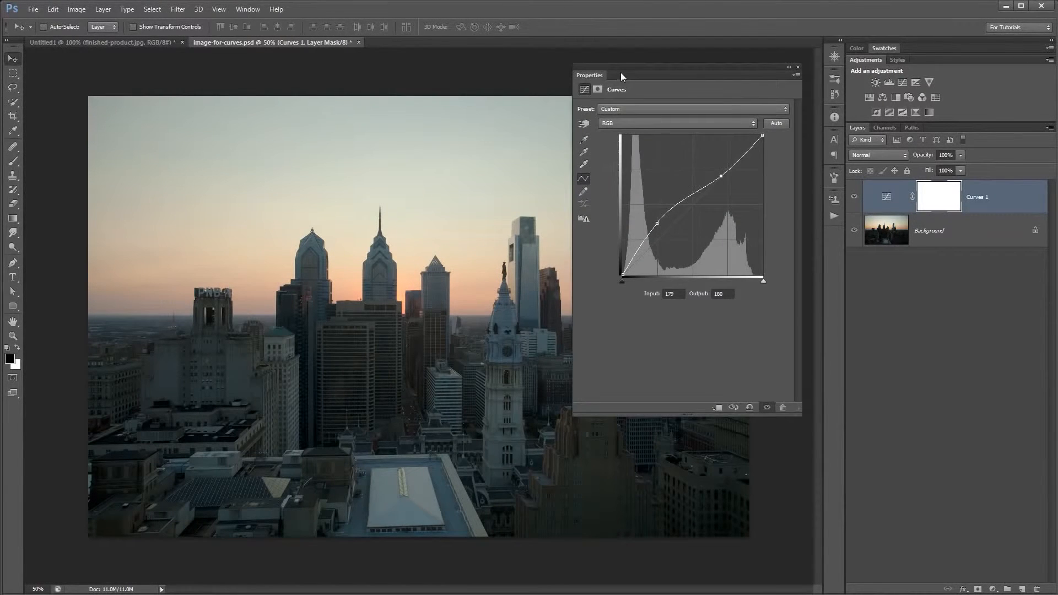
pyautogui.moveTo(619, 73); pyautogui.dragTo(467, 94)
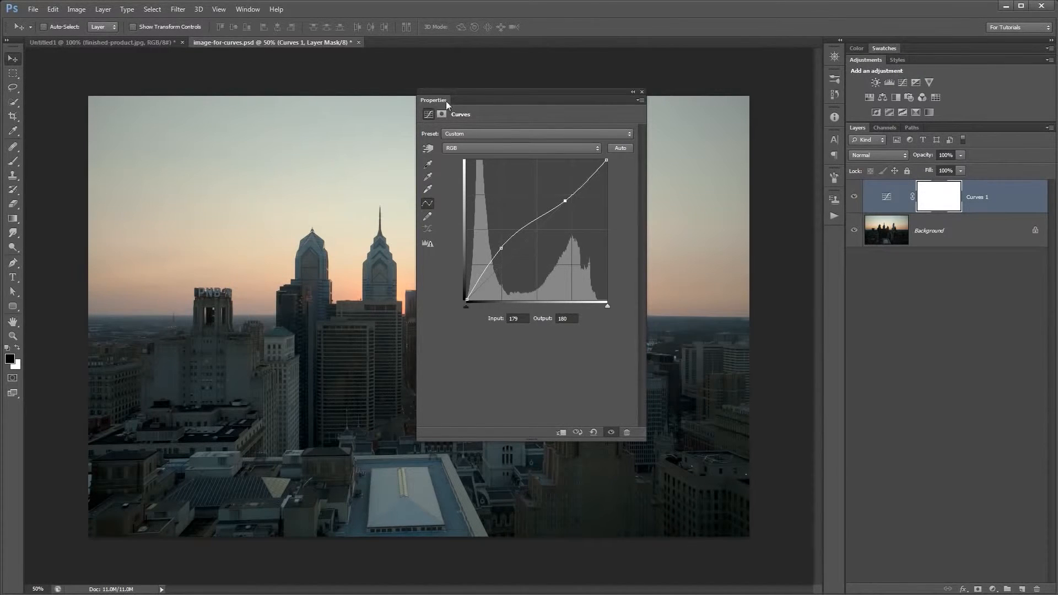
pyautogui.doubleClick(446, 101)
pyautogui.moveTo(471, 98); pyautogui.dragTo(609, 69)
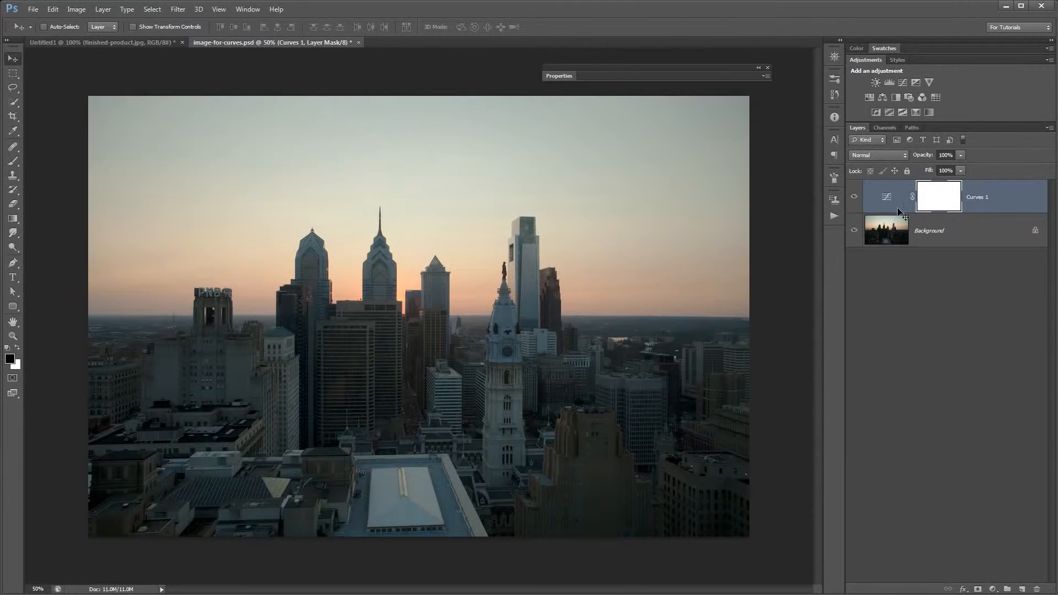
# - Add a second Curves adjustment layer named Curves 2 above Curves 1 and place its properties over the lower-priority buildings
pyautogui.click(103, 10)
pyautogui.moveTo(158, 105)
pyautogui.click(307, 125)
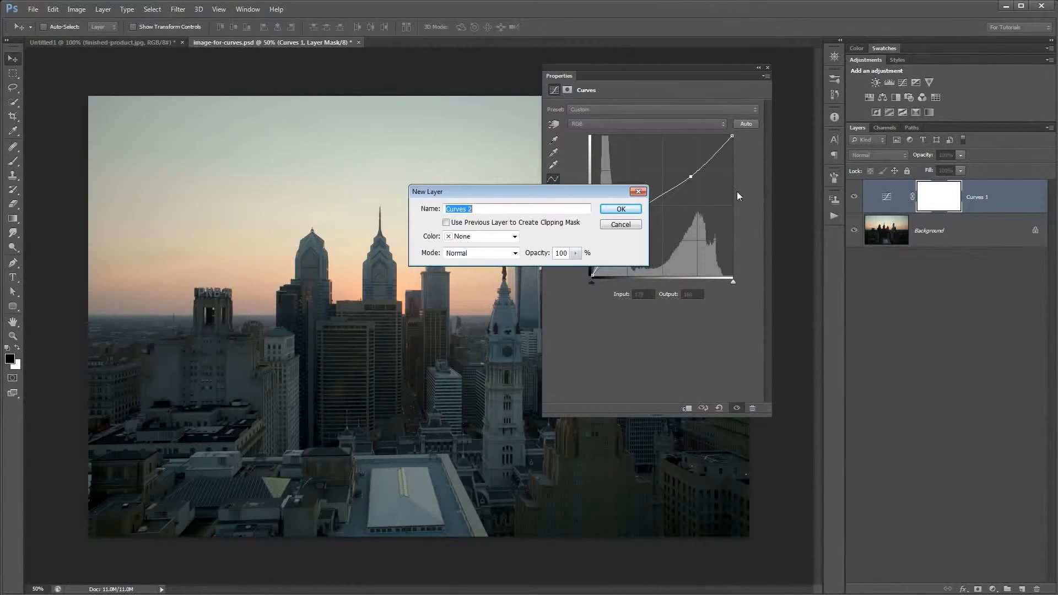
pyautogui.click(621, 209)
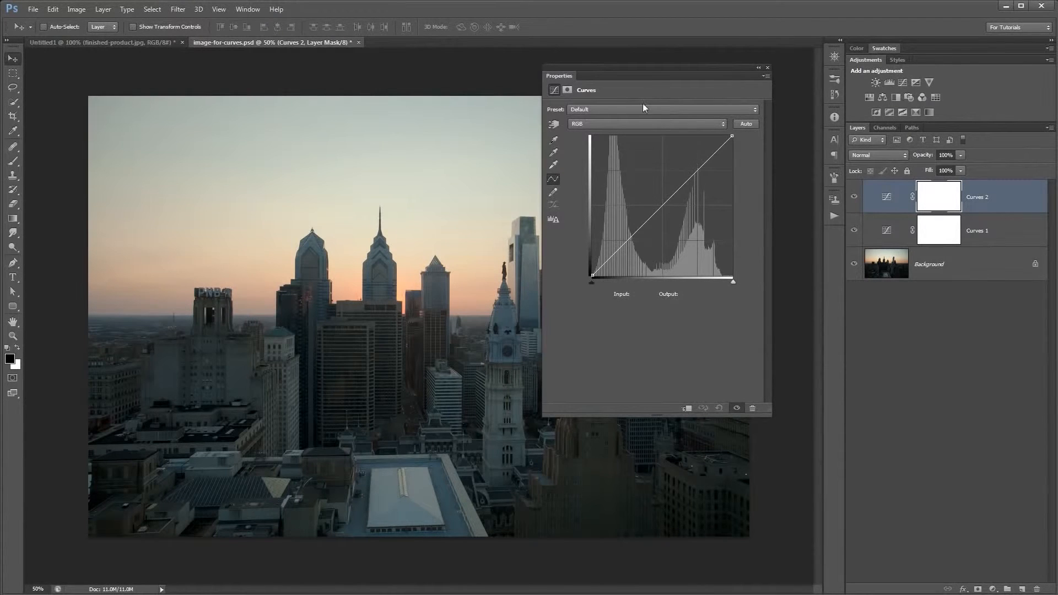
pyautogui.moveTo(641, 76); pyautogui.dragTo(291, 160)
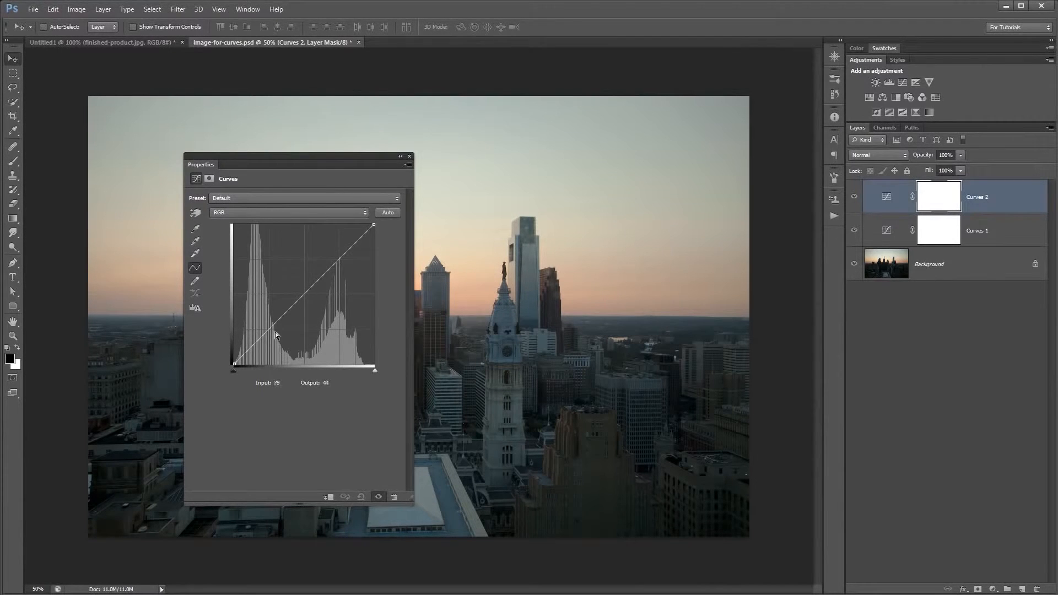
# - Bend the Curves 2 RGB curve into a strong S, raising the highlights and lowering the shadows to input 76, output 46
pyautogui.moveTo(269, 326); pyautogui.dragTo(271, 331)
pyautogui.moveTo(339, 260); pyautogui.dragTo(331, 248)
pyautogui.moveTo(271, 330); pyautogui.dragTo(275, 339)
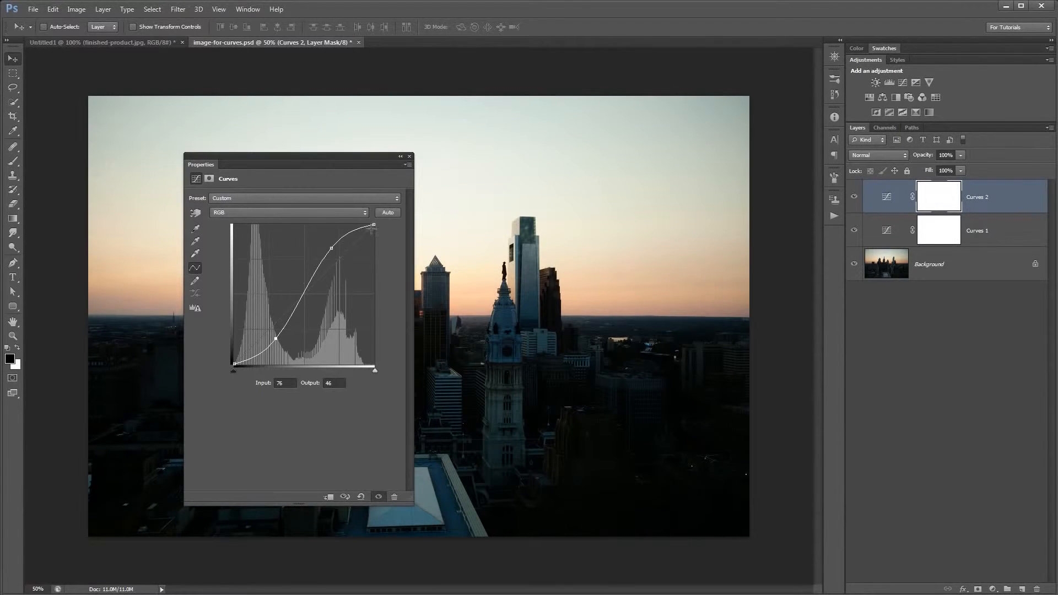
# - Soften the Curves 2 S-curve by easing the shadow point back up and setting the highlight point to input 191, output 201
pyautogui.moveTo(317, 159); pyautogui.dragTo(359, 148)
pyautogui.moveTo(317, 331); pyautogui.dragTo(312, 327)
pyautogui.moveTo(374, 240); pyautogui.dragTo(383, 247)
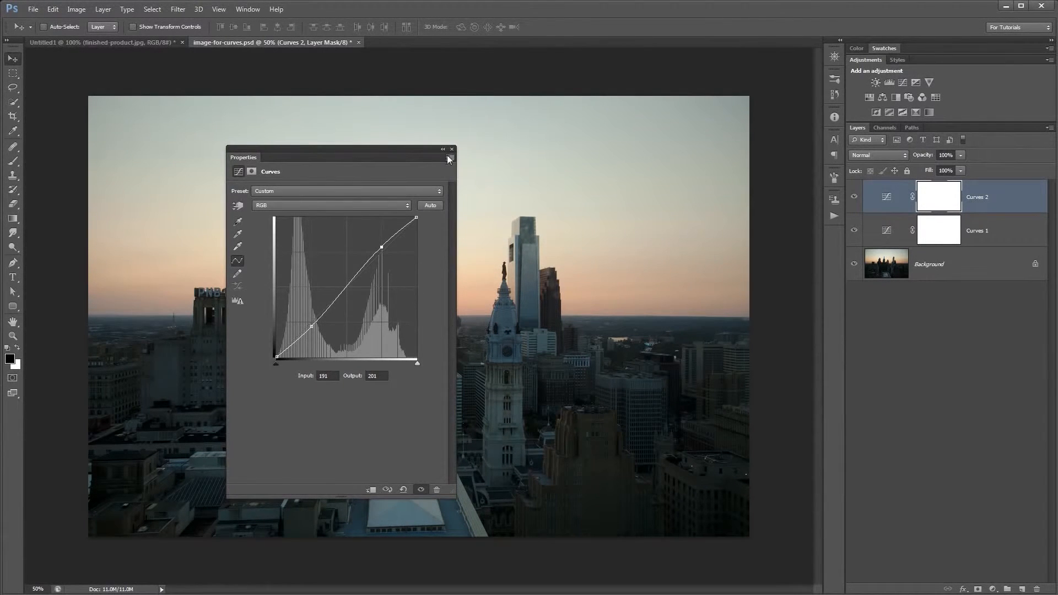
# - Collapse the Curves properties clear of the photo and compare the image with the Curves 2 layer off and on
pyautogui.doubleClick(251, 159)
pyautogui.moveTo(285, 153); pyautogui.dragTo(540, 76)
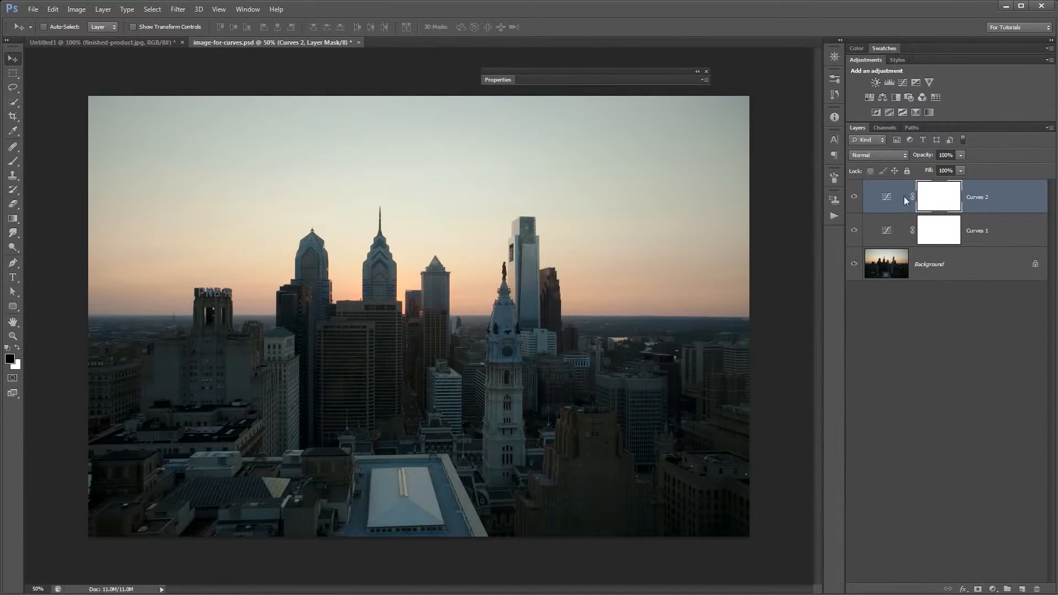
pyautogui.click(855, 197)
pyautogui.click(855, 197)
pyautogui.click(855, 198)
pyautogui.click(855, 198)
pyautogui.click(855, 197)
pyautogui.click(855, 197)
pyautogui.click(501, 82)
pyautogui.moveTo(532, 73); pyautogui.dragTo(594, 64)
pyautogui.doubleClick(369, 160)
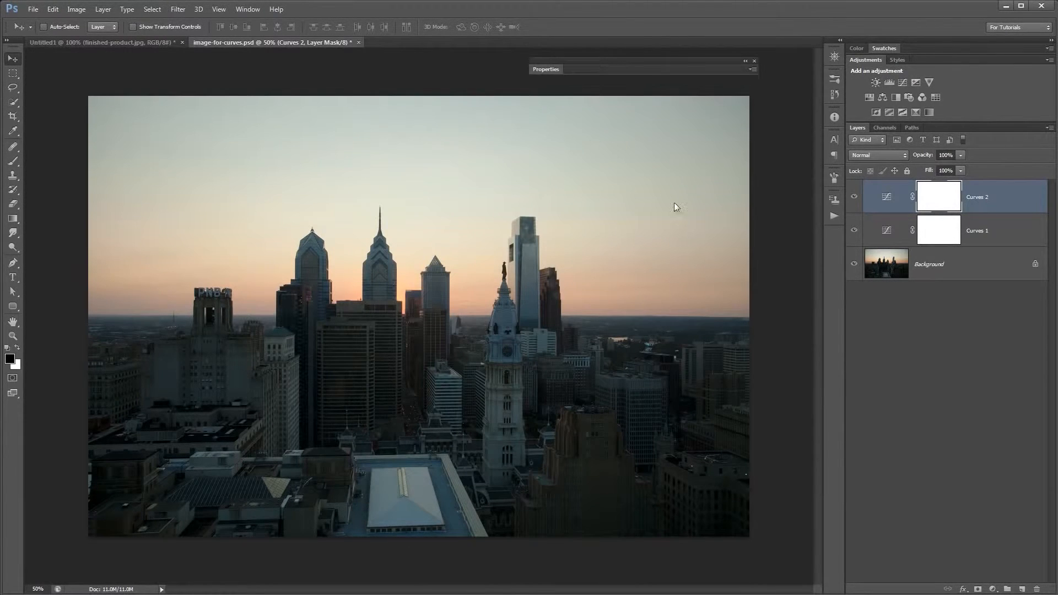
# - Add a third Curves adjustment layer named Curves 3 above Curves 2
pyautogui.click(103, 9)
pyautogui.moveTo(162, 104)
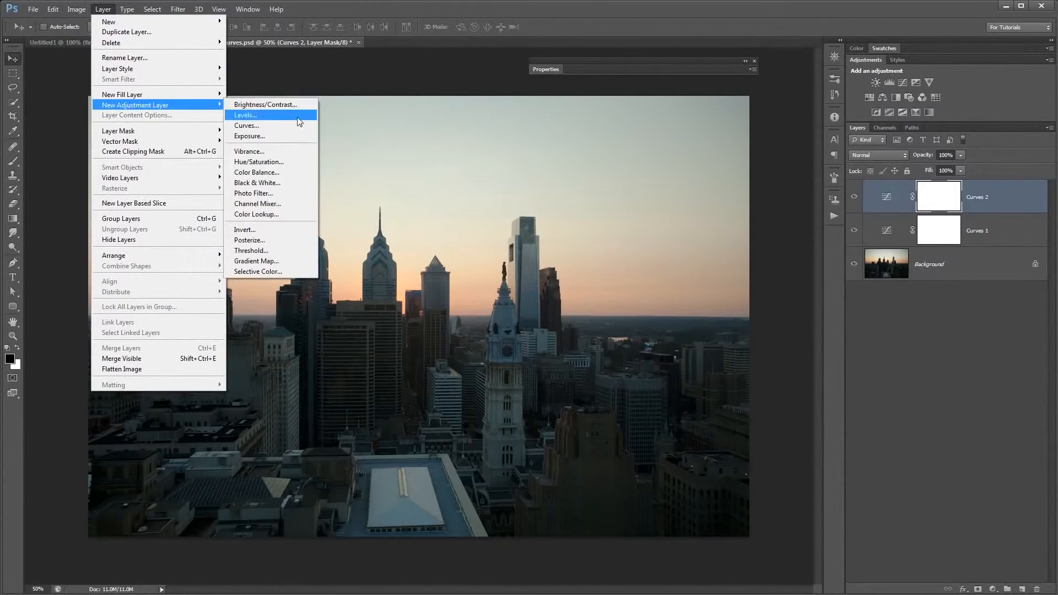
pyautogui.click(272, 131)
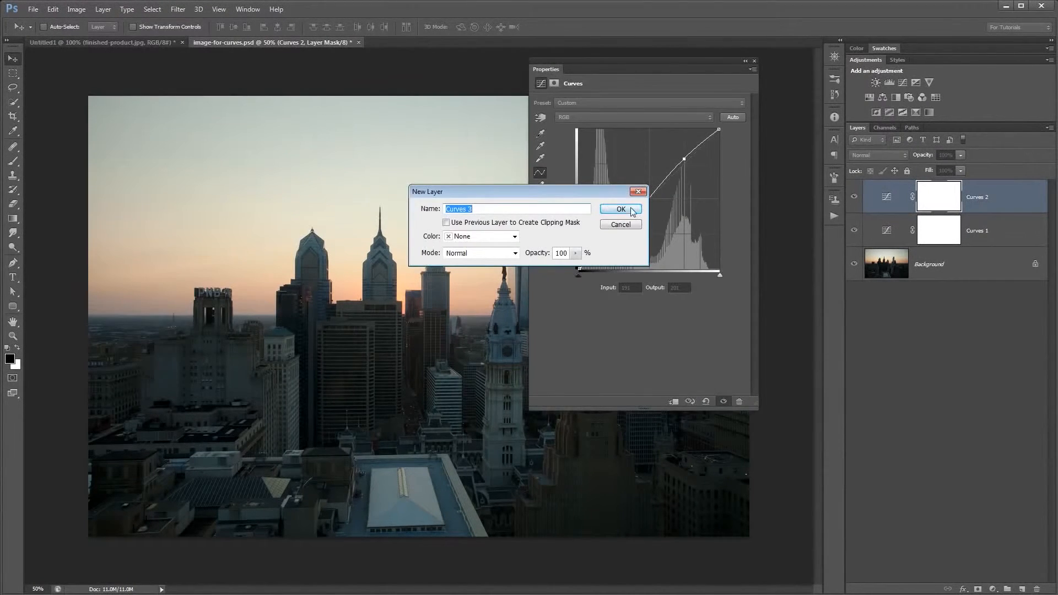
pyautogui.click(620, 209)
pyautogui.moveTo(673, 67); pyautogui.dragTo(374, 144)
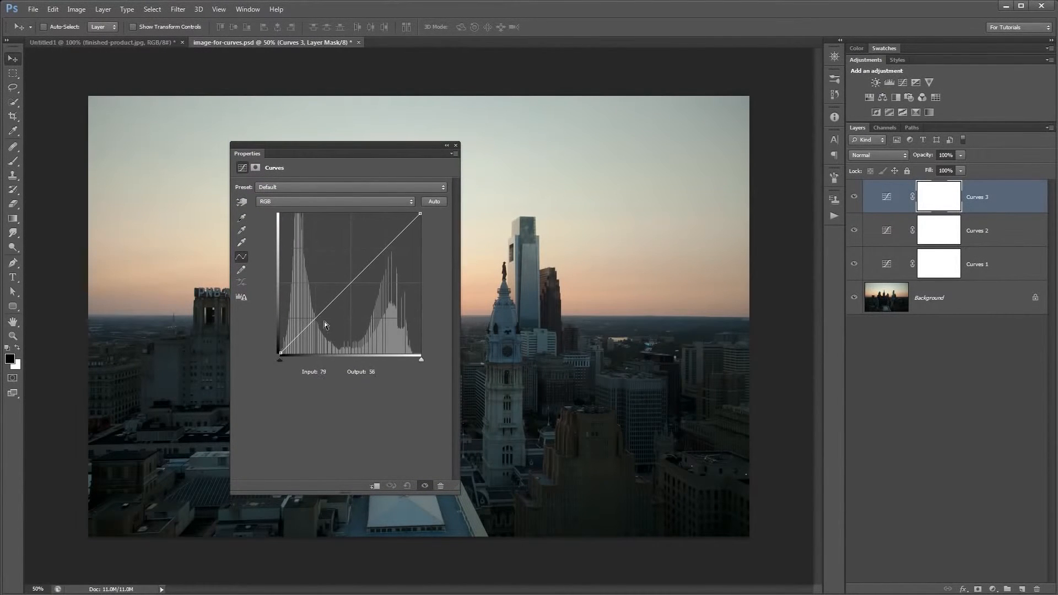
# - Try an inverted S on the Curves 3 RGB curve by lifting the shadows and lowering the highlights to input 190, output 145
pyautogui.moveTo(314, 320); pyautogui.dragTo(311, 303)
pyautogui.moveTo(380, 245); pyautogui.dragTo(385, 274)
pyautogui.moveTo(371, 151); pyautogui.dragTo(428, 219)
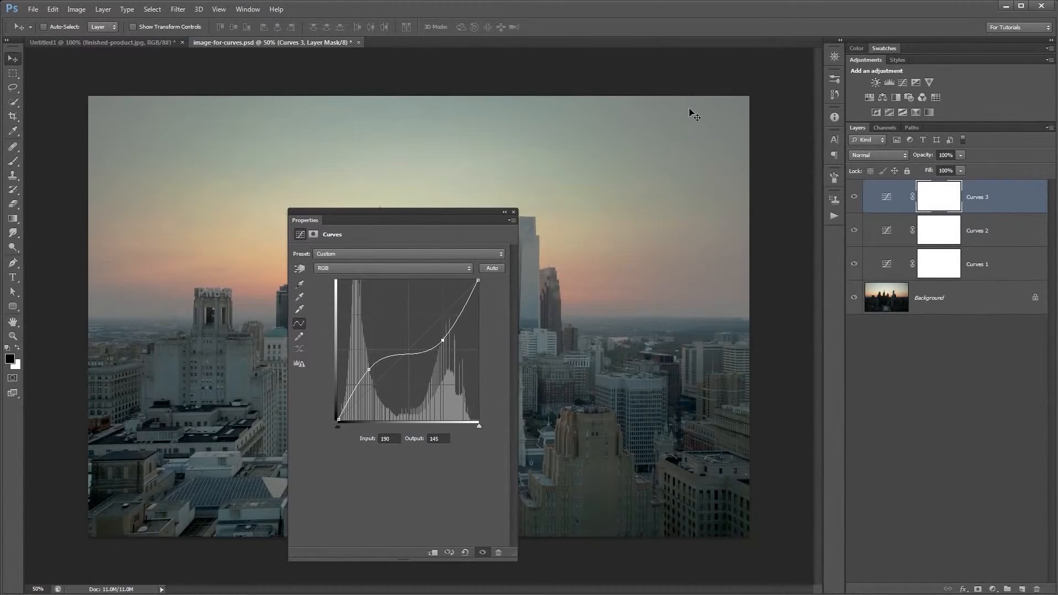
# - Try exaggerating the Curves 3 curve with shadows at input 58, output 133, and highlights at input 194, output 92
pyautogui.moveTo(444, 342); pyautogui.dragTo(443, 345)
pyautogui.moveTo(369, 369); pyautogui.dragTo(370, 346)
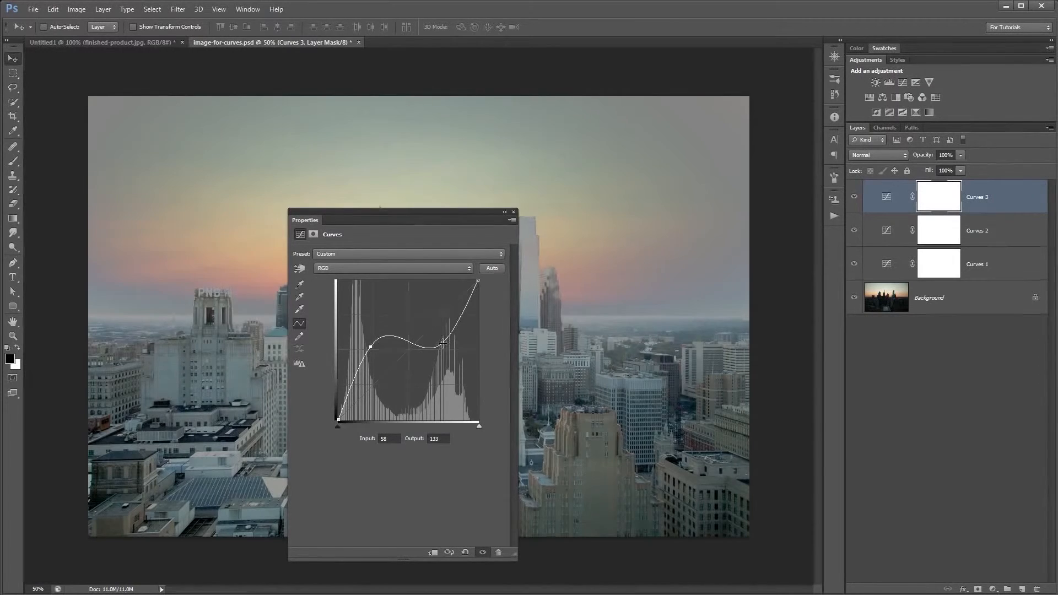
pyautogui.moveTo(443, 342); pyautogui.dragTo(444, 369)
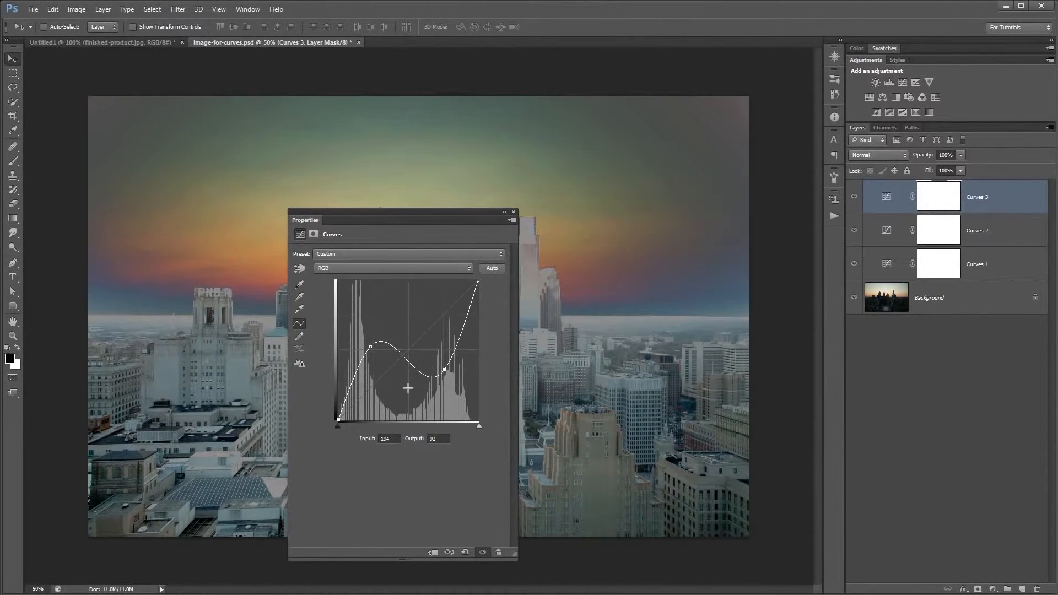
pyautogui.moveTo(419, 217); pyautogui.dragTo(298, 206)
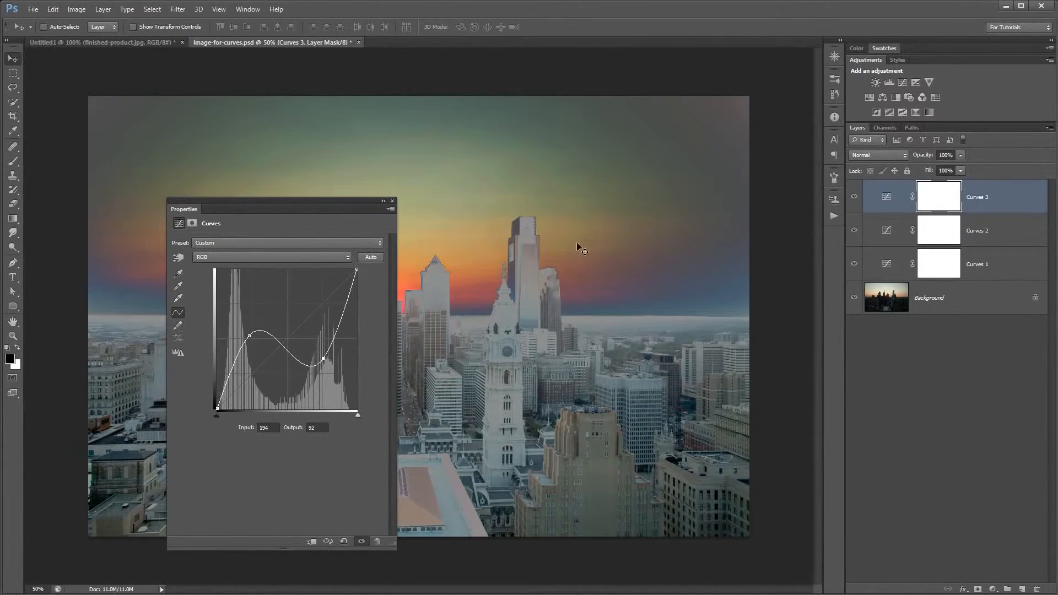
pyautogui.moveTo(323, 205); pyautogui.dragTo(334, 177)
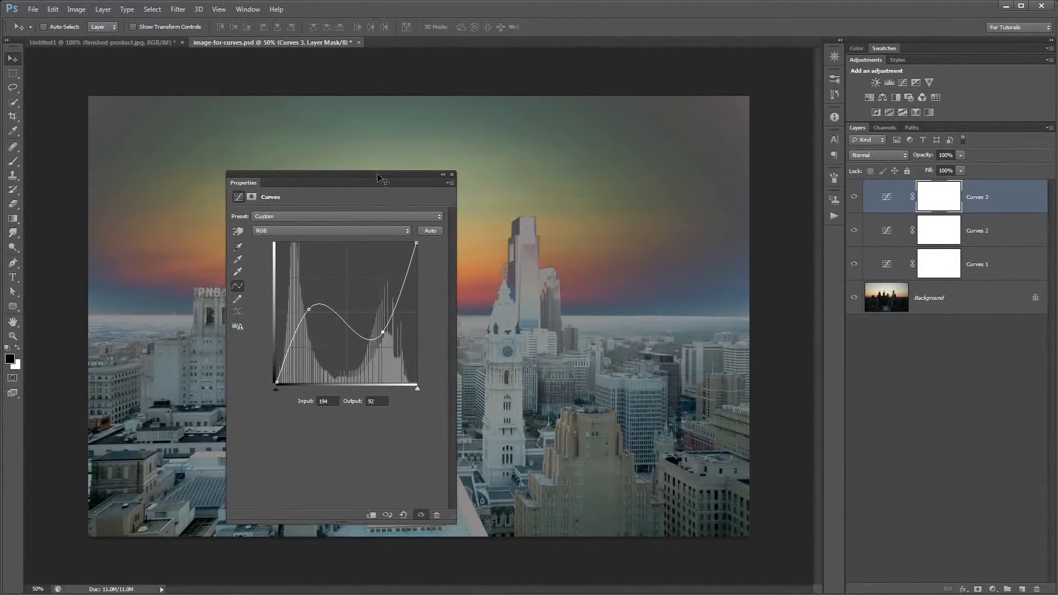
# - Try a milder Curves 3 curve with highlights at input 190, output 142, and the shadow point at input 89, output 99
pyautogui.moveTo(384, 181); pyautogui.dragTo(531, 187)
pyautogui.moveTo(456, 318); pyautogui.dragTo(460, 310)
pyautogui.moveTo(533, 337); pyautogui.dragTo(528, 312)
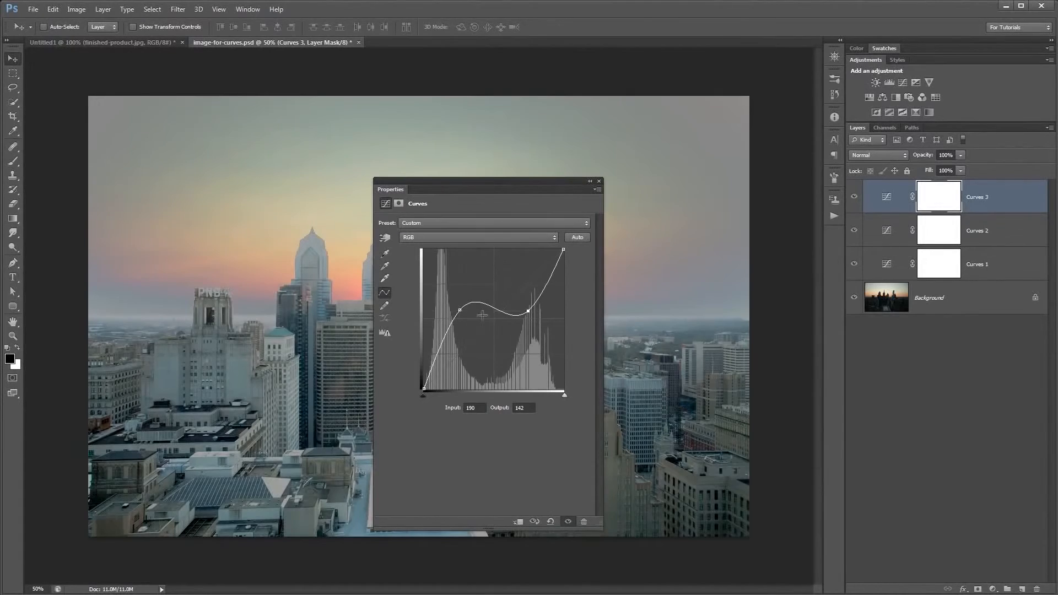
pyautogui.moveTo(461, 311); pyautogui.dragTo(471, 334)
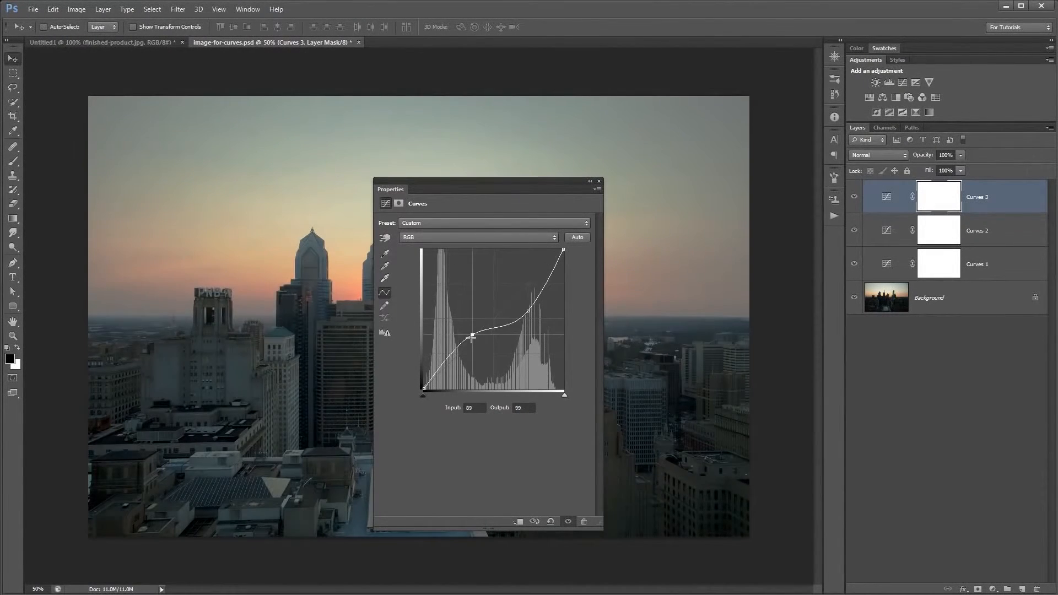
# - Try steeply brightening the Curves 3 midtones with points at input 101, output 201, and input 109, output 208
pyautogui.click(528, 309)
pyautogui.moveTo(527, 308); pyautogui.dragTo(479, 274)
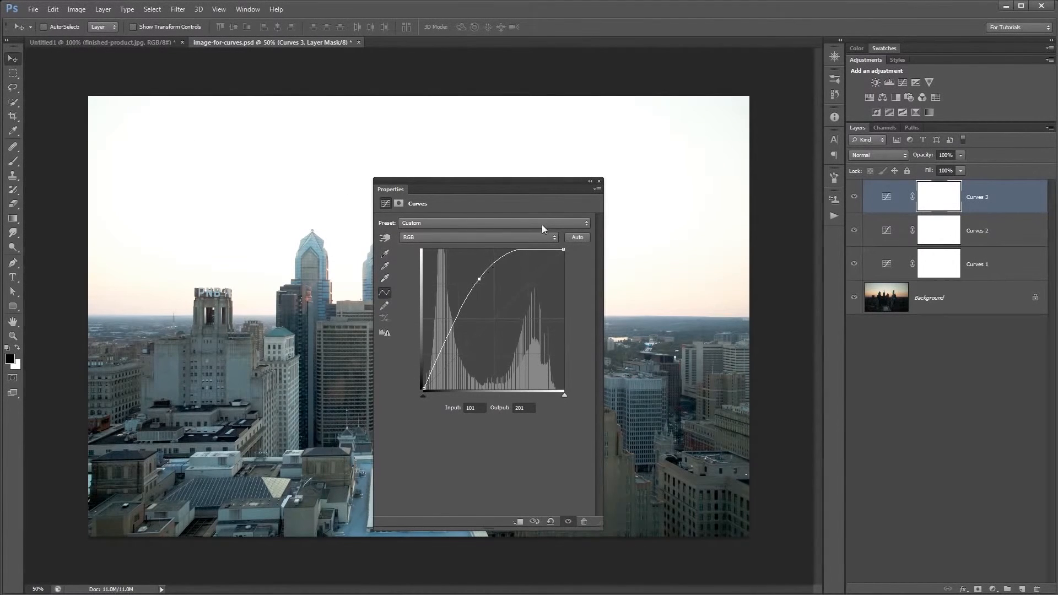
pyautogui.moveTo(524, 249); pyautogui.dragTo(483, 274)
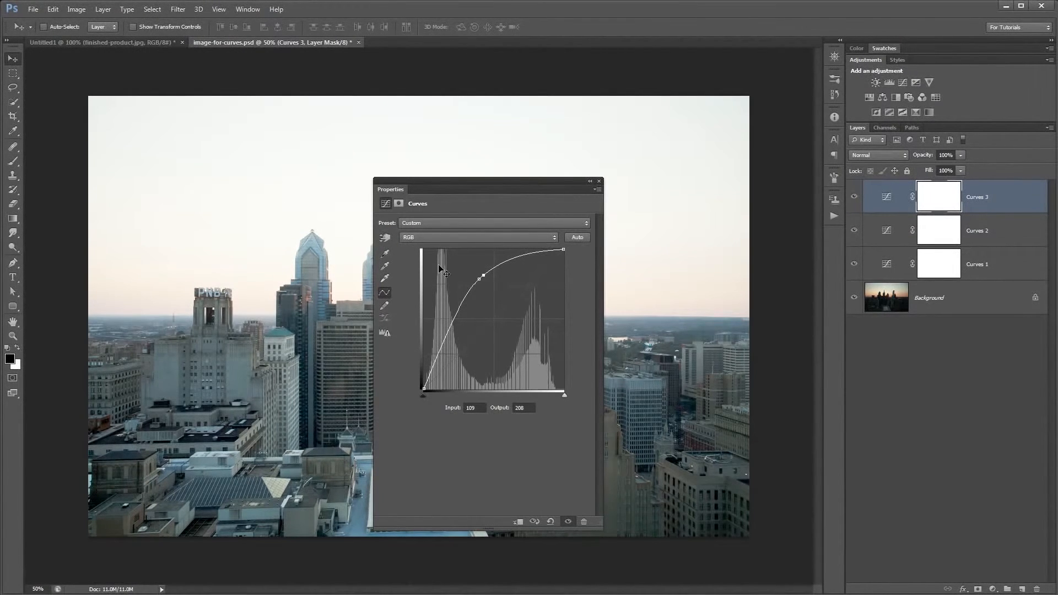
# - Try pulling the Curves 3 points down, with highlights at input 185, output 156, and remove both added points
pyautogui.moveTo(479, 276); pyautogui.dragTo(473, 318)
pyautogui.moveTo(517, 278); pyautogui.dragTo(524, 310)
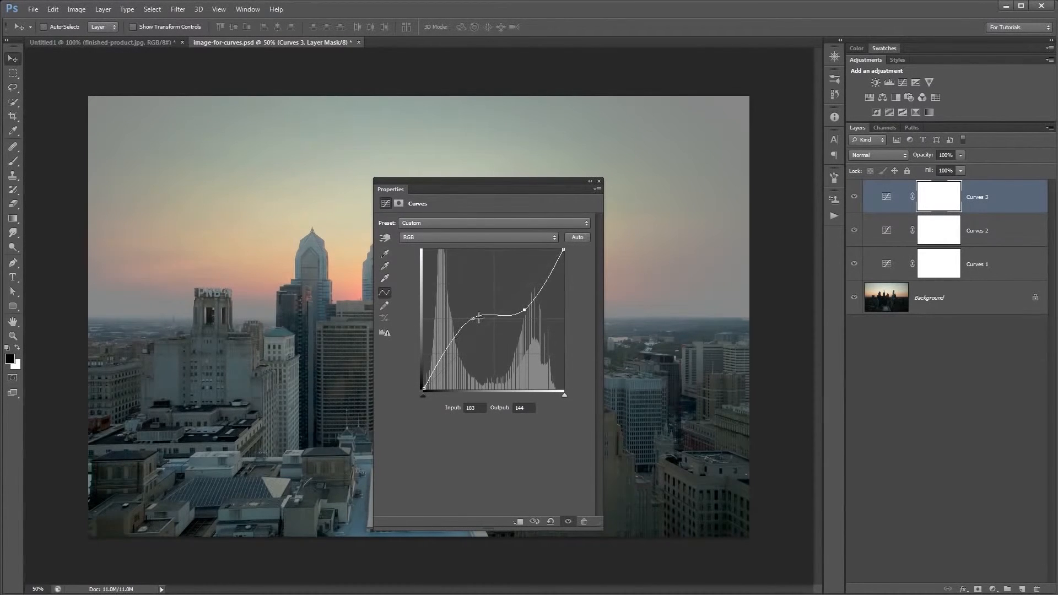
pyautogui.moveTo(473, 318); pyautogui.dragTo(525, 302)
pyautogui.moveTo(492, 188); pyautogui.dragTo(467, 168)
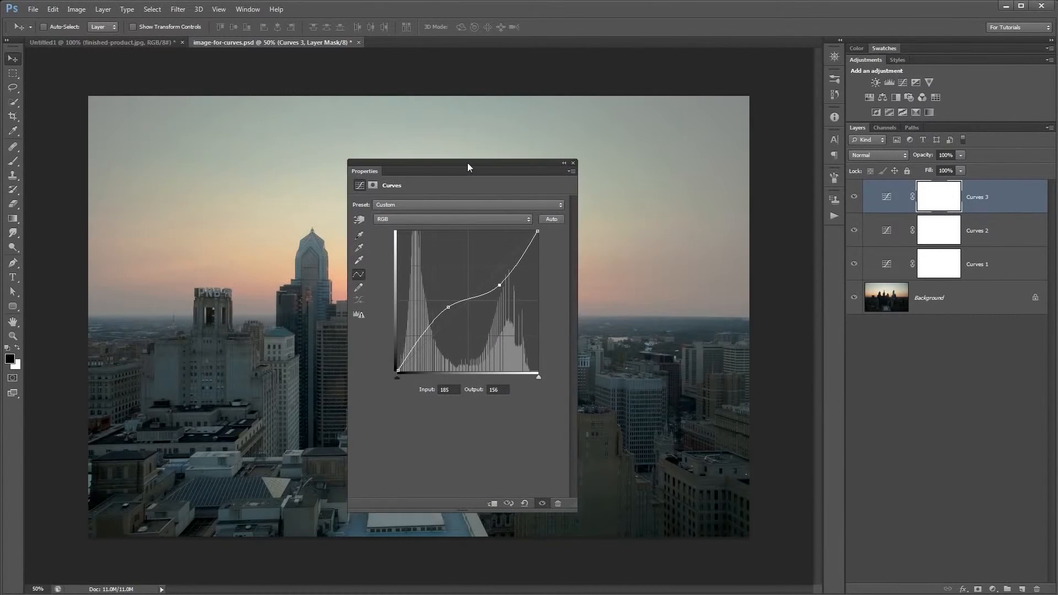
pyautogui.moveTo(499, 285); pyautogui.dragTo(512, 391)
pyautogui.moveTo(448, 307); pyautogui.dragTo(503, 427)
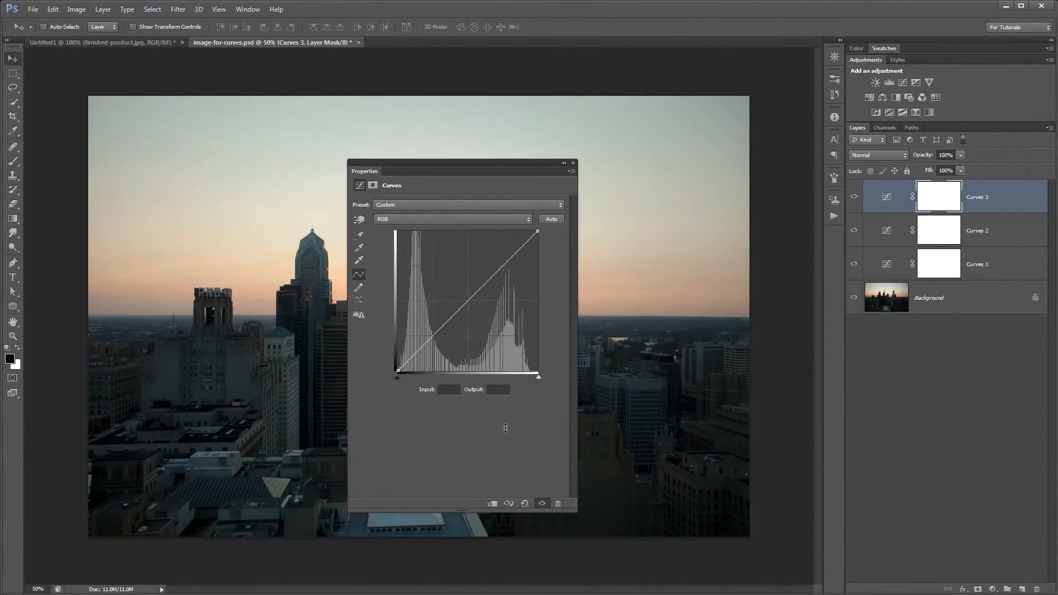
# - Try flattening the Curves 3 curve by moving both endpoints to mid-gray, black at output 131, and restore the diagonal
pyautogui.moveTo(538, 236); pyautogui.dragTo(544, 299)
pyautogui.moveTo(398, 369); pyautogui.dragTo(381, 297)
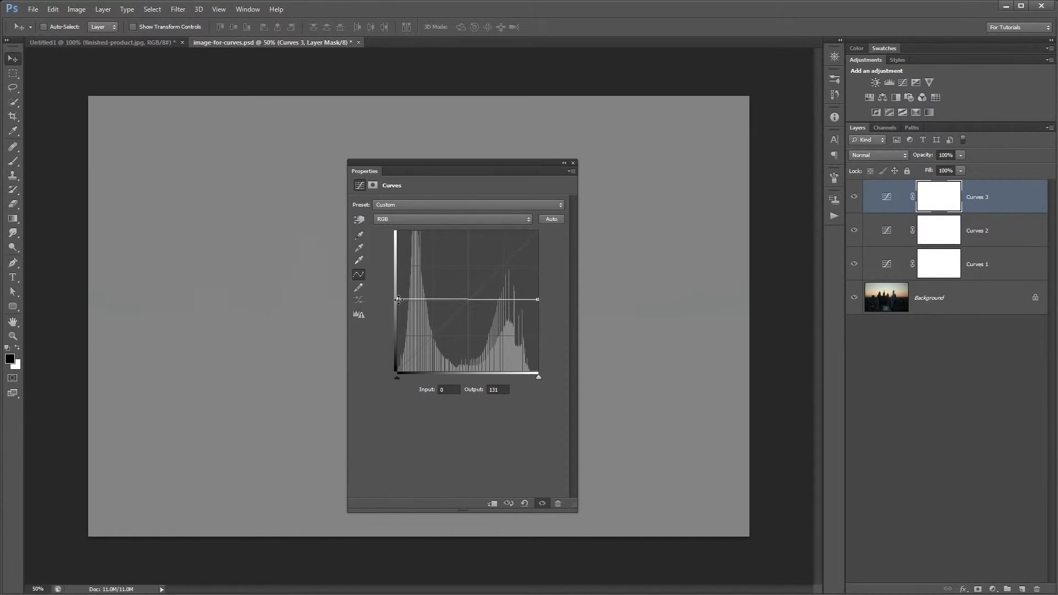
pyautogui.moveTo(399, 299); pyautogui.dragTo(397, 370)
pyautogui.moveTo(538, 299); pyautogui.dragTo(538, 231)
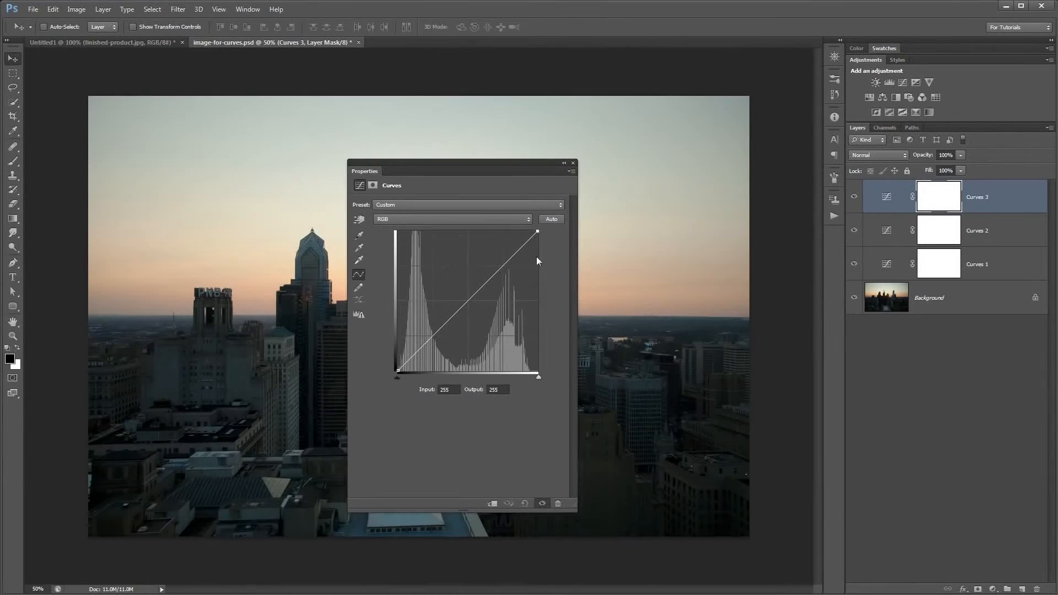
# - Try lifted shadows with highlights at input 201, output 155, and discard those points along with the Curves 3 layer
pyautogui.moveTo(449, 322); pyautogui.dragTo(449, 302)
pyautogui.moveTo(508, 260); pyautogui.dragTo(507, 285)
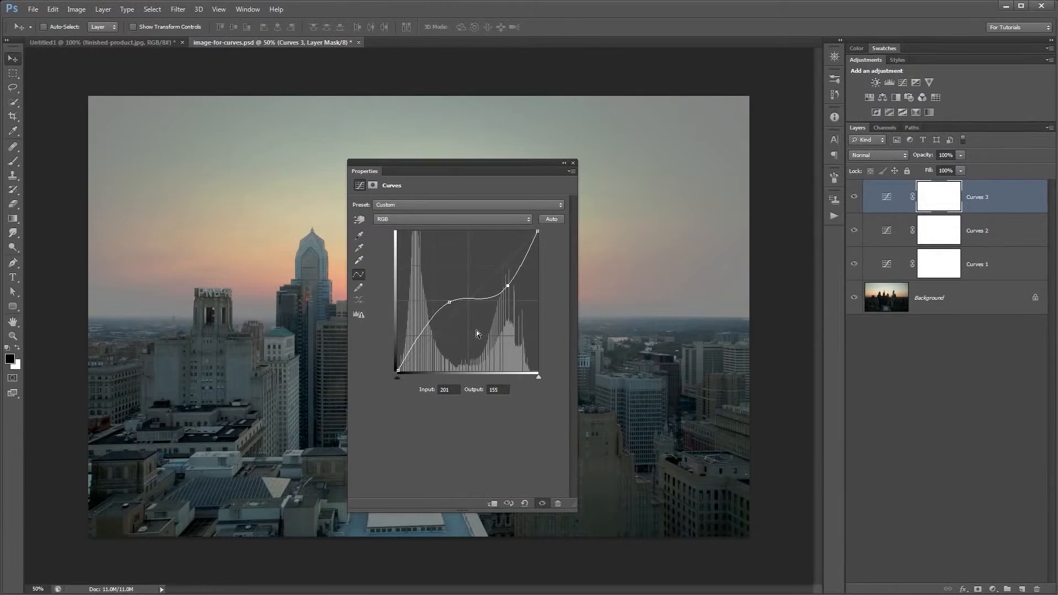
pyautogui.moveTo(450, 302); pyautogui.dragTo(484, 422)
pyautogui.moveTo(507, 286); pyautogui.dragTo(501, 410)
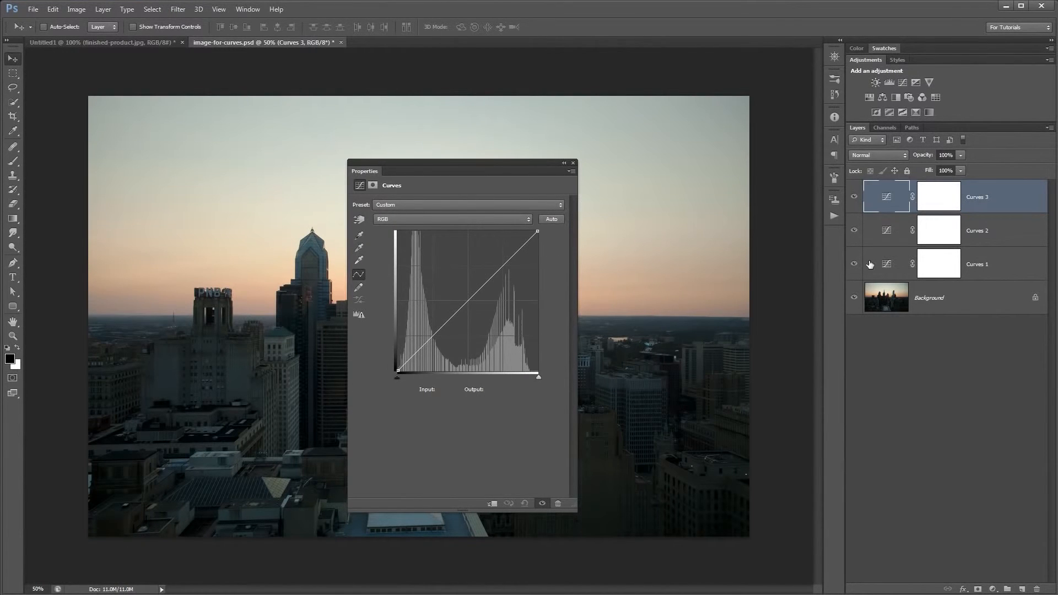
pyautogui.press('Delete')
# - Set the Curves 1 shadow point to input 57, output 98, and compare the photo with that layer hidden and shown
pyautogui.moveTo(512, 166); pyautogui.dragTo(623, 153)
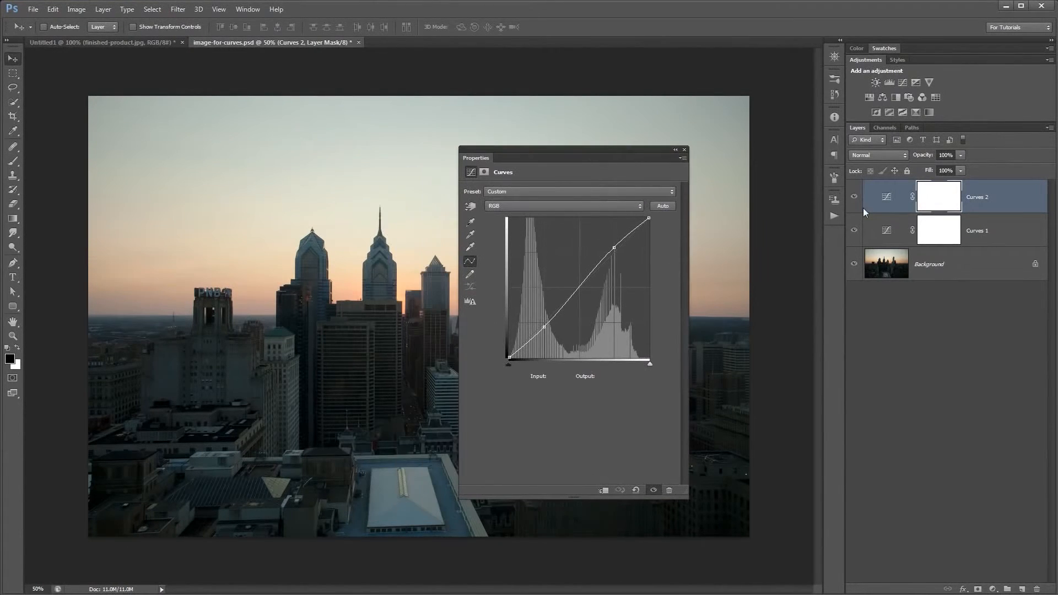
pyautogui.click(888, 234)
pyautogui.moveTo(565, 145); pyautogui.dragTo(253, 138)
pyautogui.moveTo(231, 301); pyautogui.dragTo(237, 303)
pyautogui.click(858, 231)
pyautogui.click(858, 231)
pyautogui.click(858, 231)
pyautogui.click(857, 232)
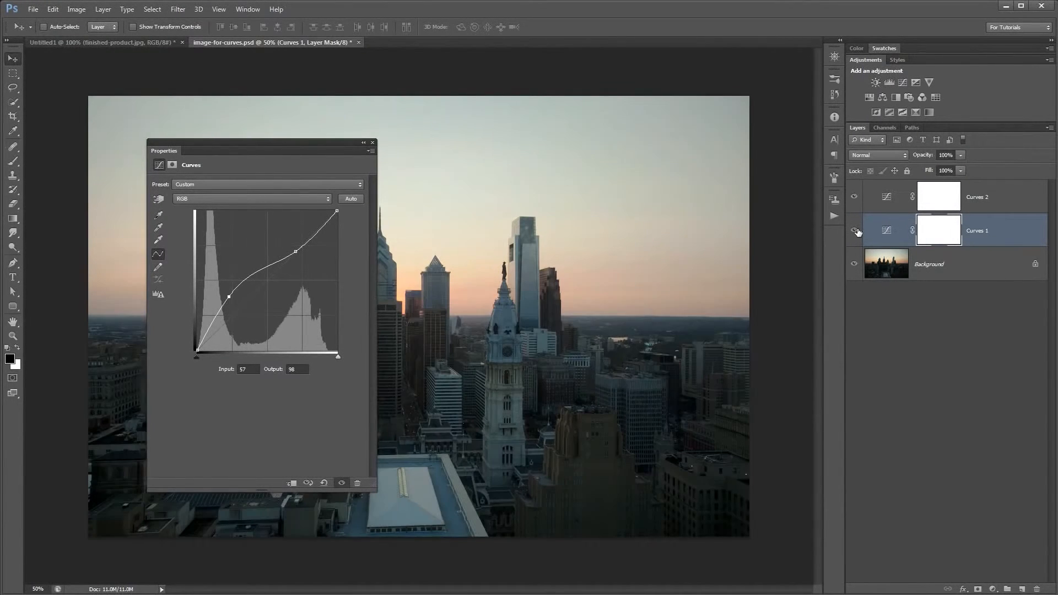
# - Lower the Curves 1 white endpoint to output 244 and set its highlight point to input 183, output 174
pyautogui.moveTo(289, 147); pyautogui.dragTo(430, 161)
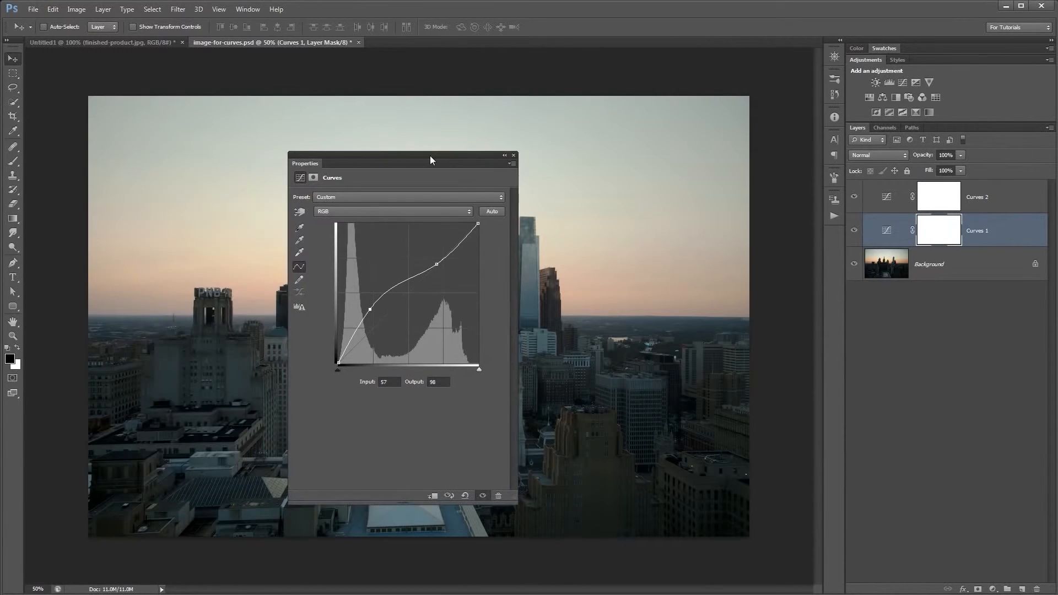
pyautogui.moveTo(480, 224); pyautogui.dragTo(482, 230)
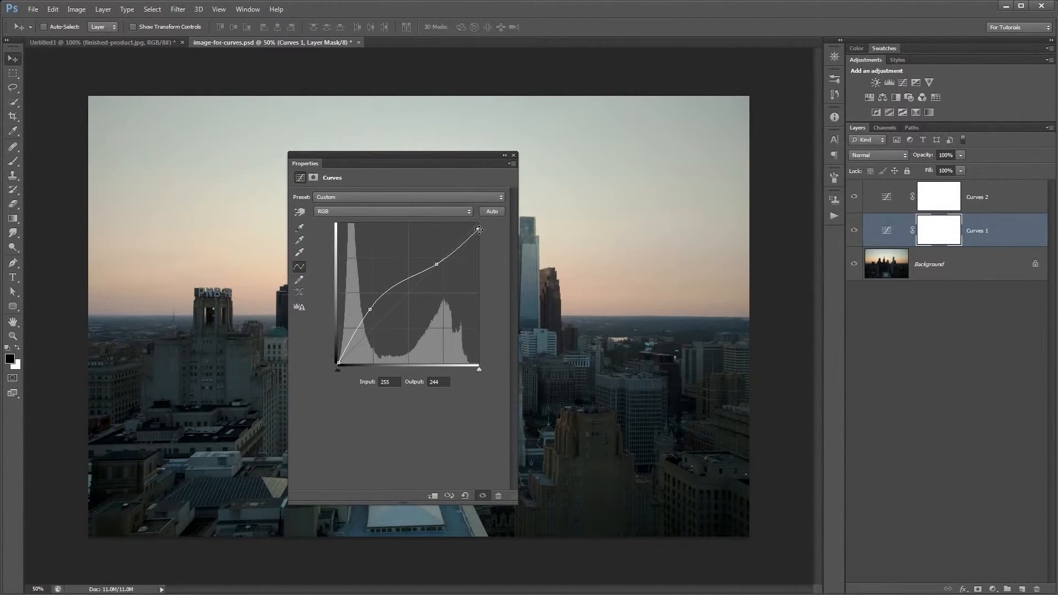
pyautogui.moveTo(436, 265); pyautogui.dragTo(440, 269)
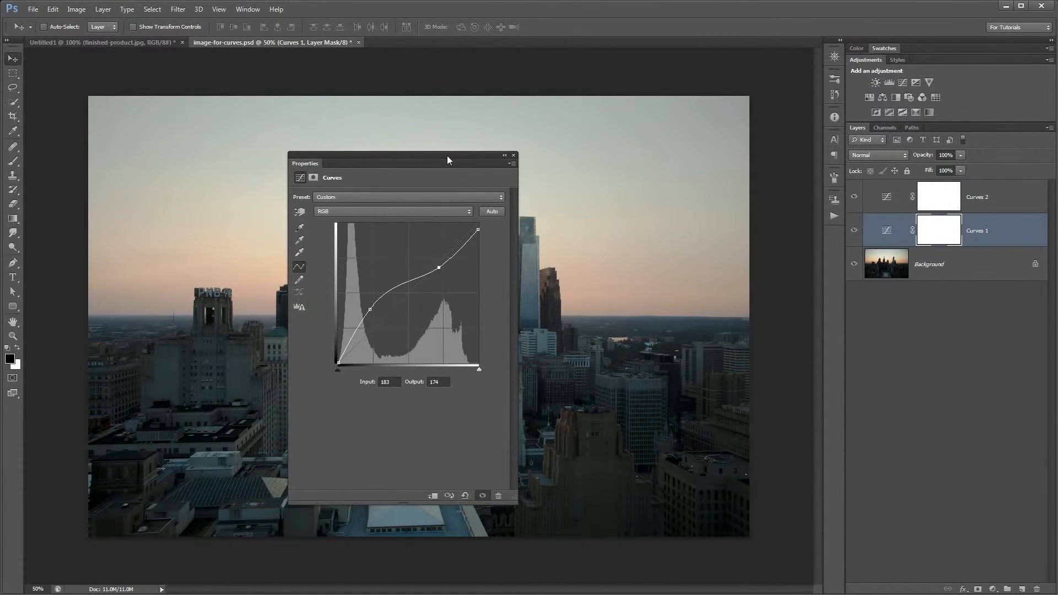
# - Move the Curves properties aside and compare the adjusted highlights with the Curves 1 layer off and on
pyautogui.moveTo(447, 160); pyautogui.dragTo(383, 165)
pyautogui.click(855, 230)
pyautogui.click(855, 231)
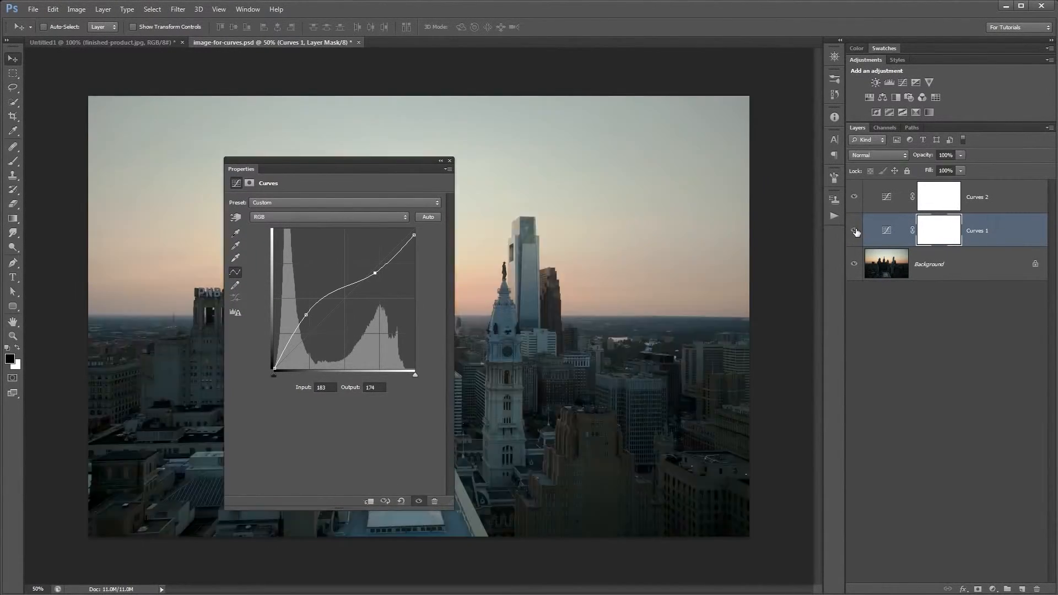
pyautogui.moveTo(396, 167); pyautogui.dragTo(454, 141)
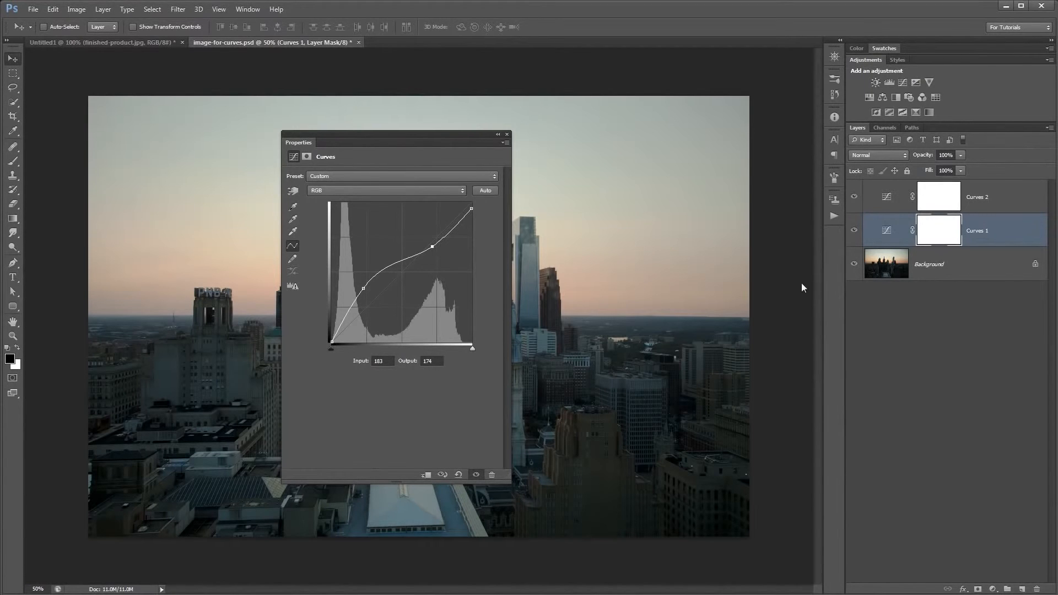
pyautogui.moveTo(428, 139); pyautogui.dragTo(302, 145)
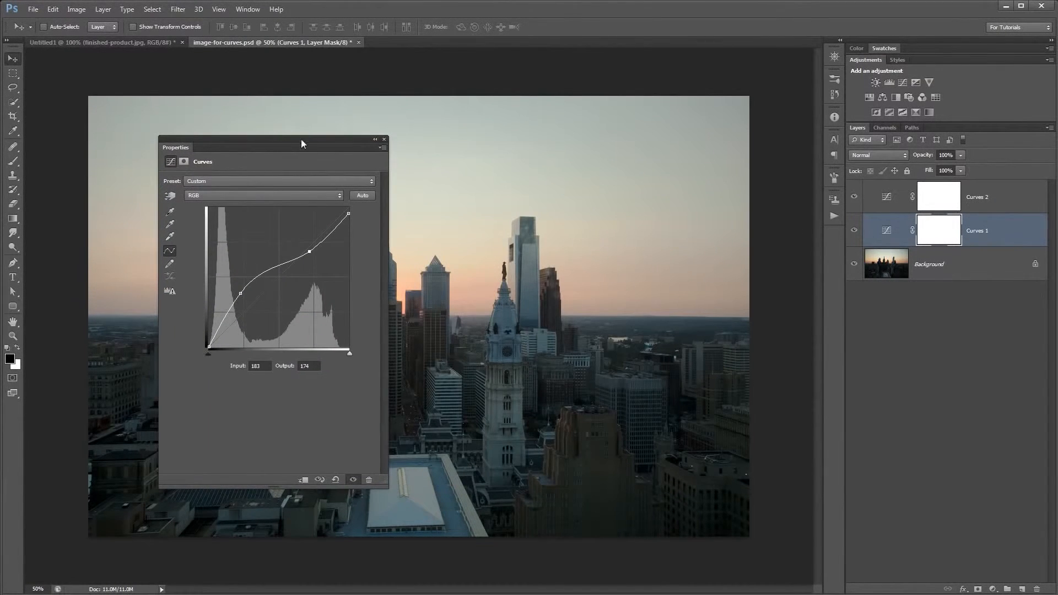
pyautogui.moveTo(349, 140); pyautogui.dragTo(488, 142)
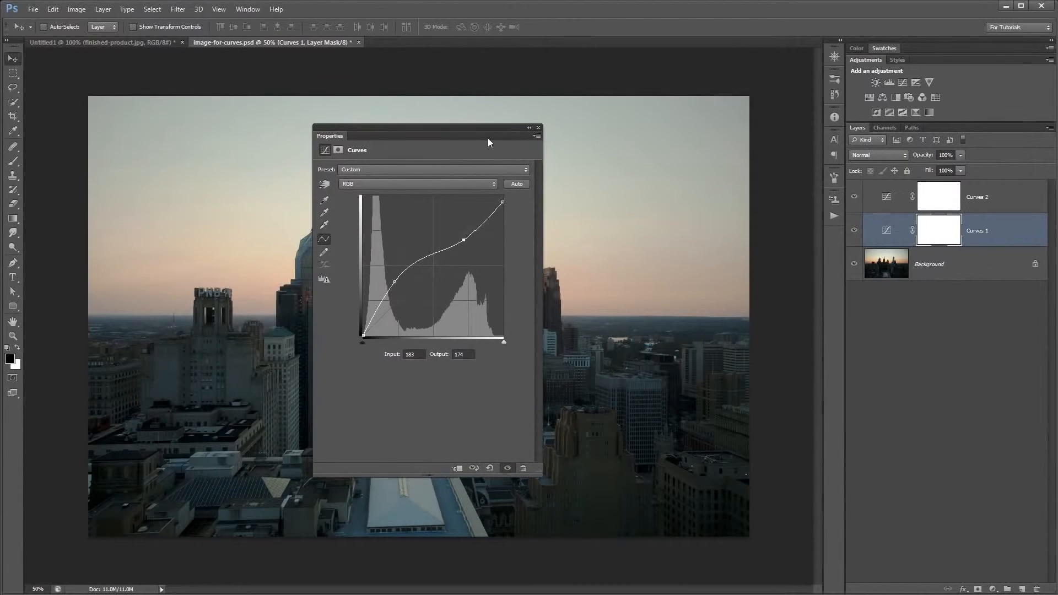
pyautogui.click(401, 184)
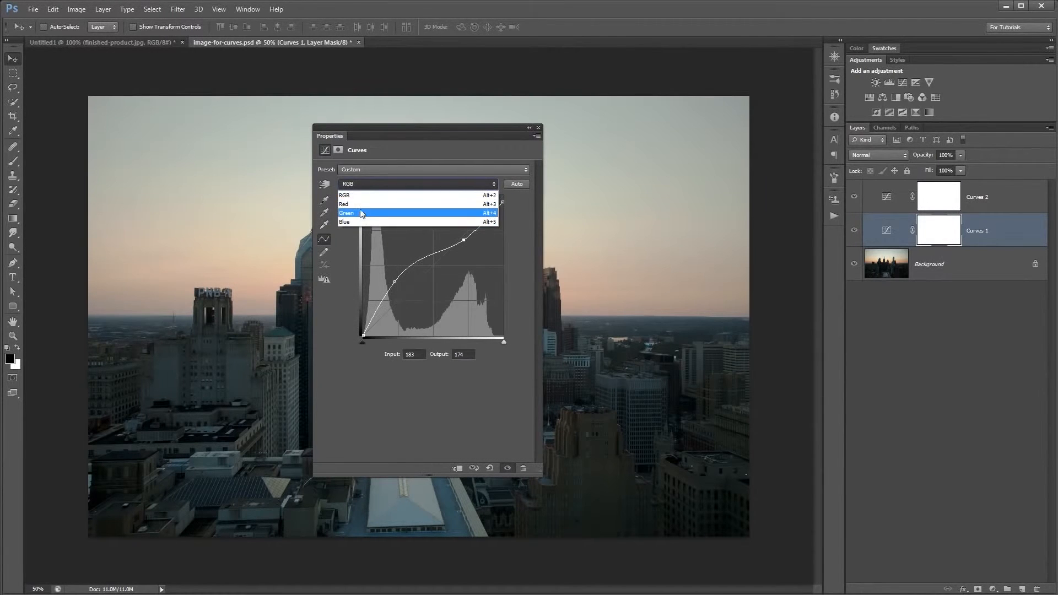
pyautogui.click(359, 196)
pyautogui.moveTo(406, 131); pyautogui.dragTo(195, 191)
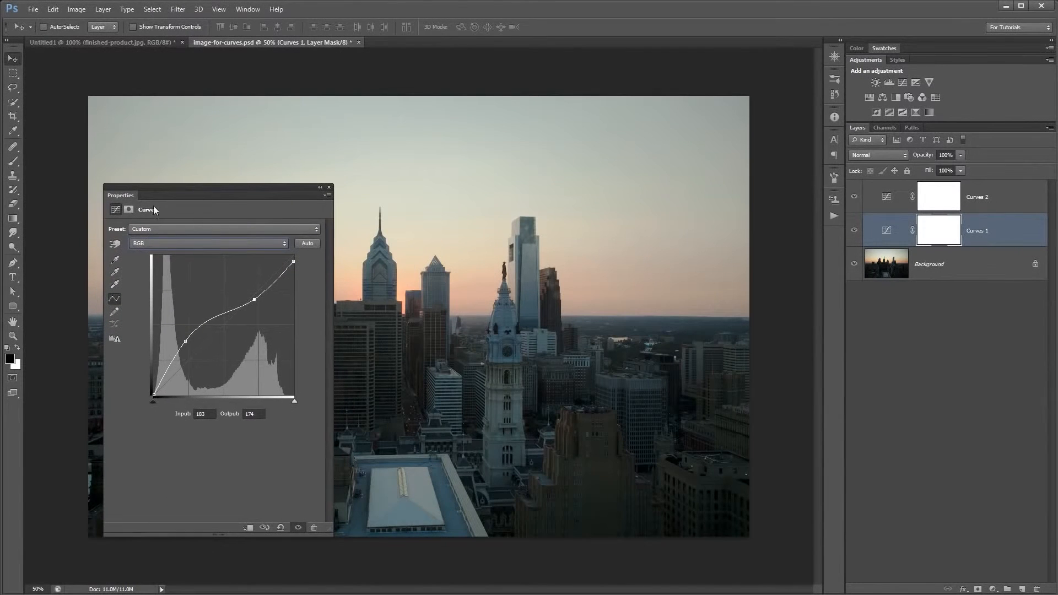
# - Try adjusting the dark buildings' tones directly on the photo with the Curves 1 on-image adjustment tool
pyautogui.click(114, 245)
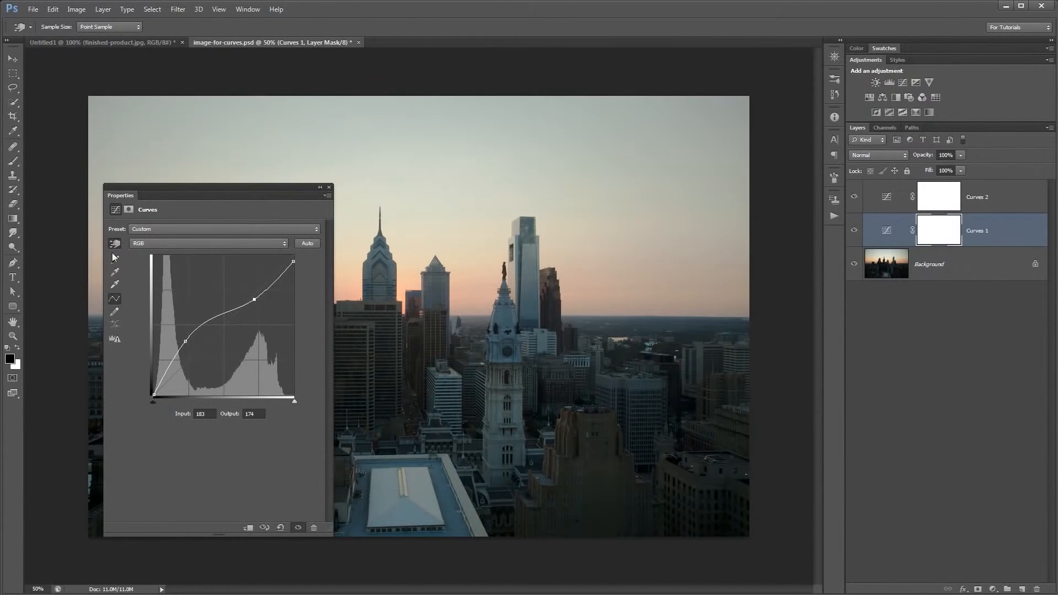
pyautogui.moveTo(198, 186); pyautogui.dragTo(541, 179)
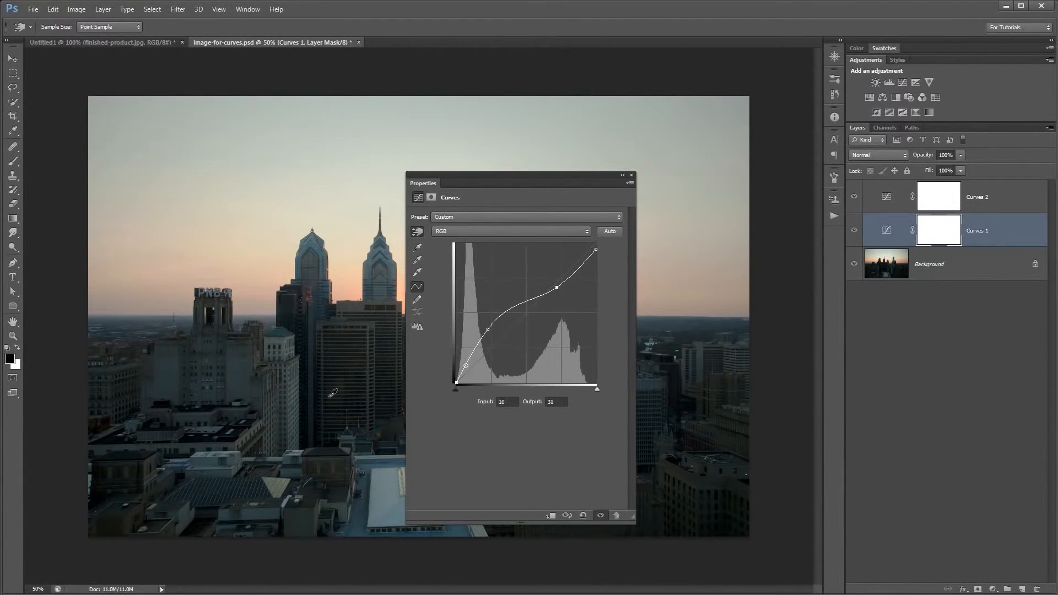
pyautogui.moveTo(342, 398); pyautogui.dragTo(347, 429)
pyautogui.moveTo(518, 181); pyautogui.dragTo(367, 172)
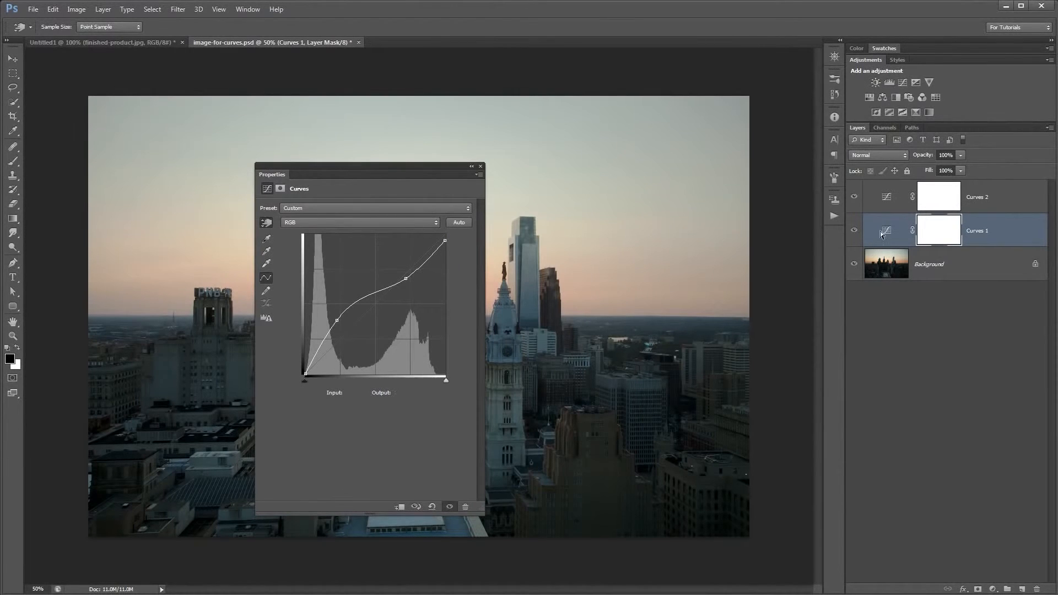
pyautogui.moveTo(407, 169); pyautogui.dragTo(500, 166)
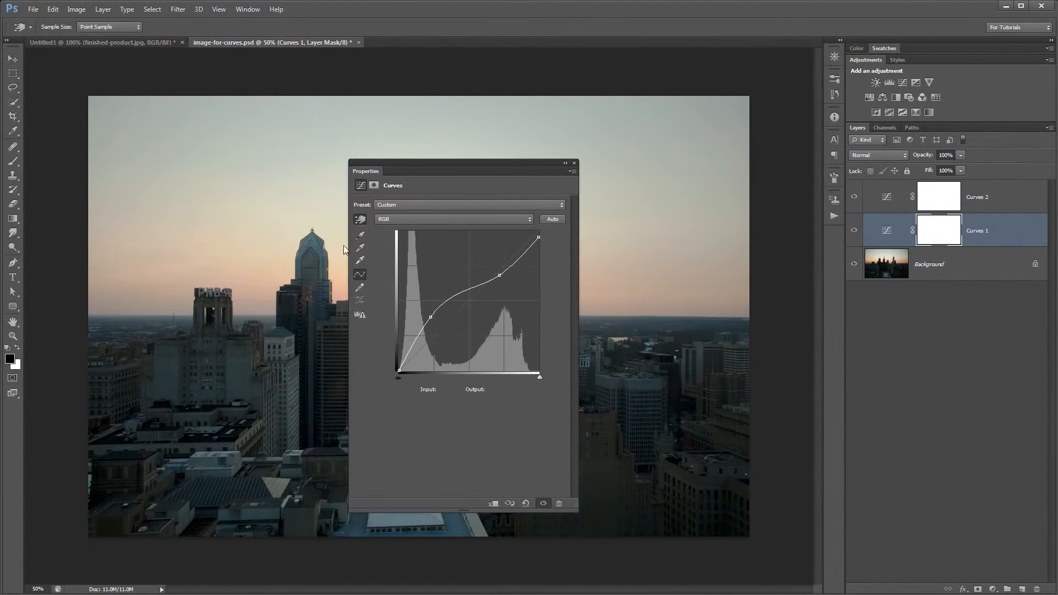
# - Try the Curves 1 on-image adjustment tool on the sky and return to the Move tool
pyautogui.click(359, 219)
pyautogui.moveTo(674, 178); pyautogui.dragTo(683, 396)
pyautogui.click(996, 191)
pyautogui.press('v')
pyautogui.click(977, 233)
pyautogui.moveTo(501, 165); pyautogui.dragTo(524, 150)
pyautogui.click(382, 204)
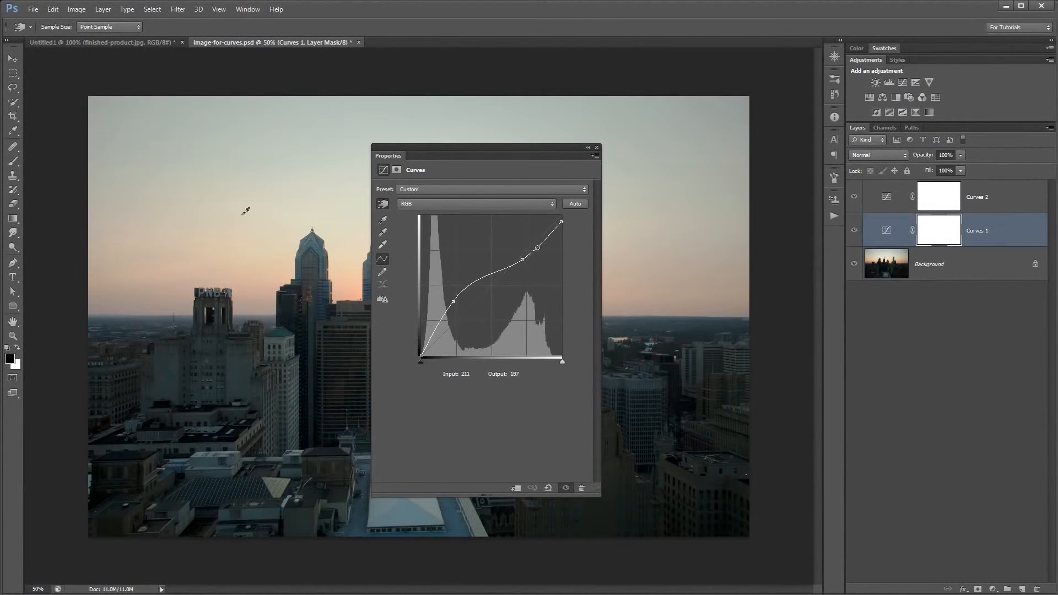
pyautogui.moveTo(445, 147); pyautogui.dragTo(398, 145)
pyautogui.press('v')
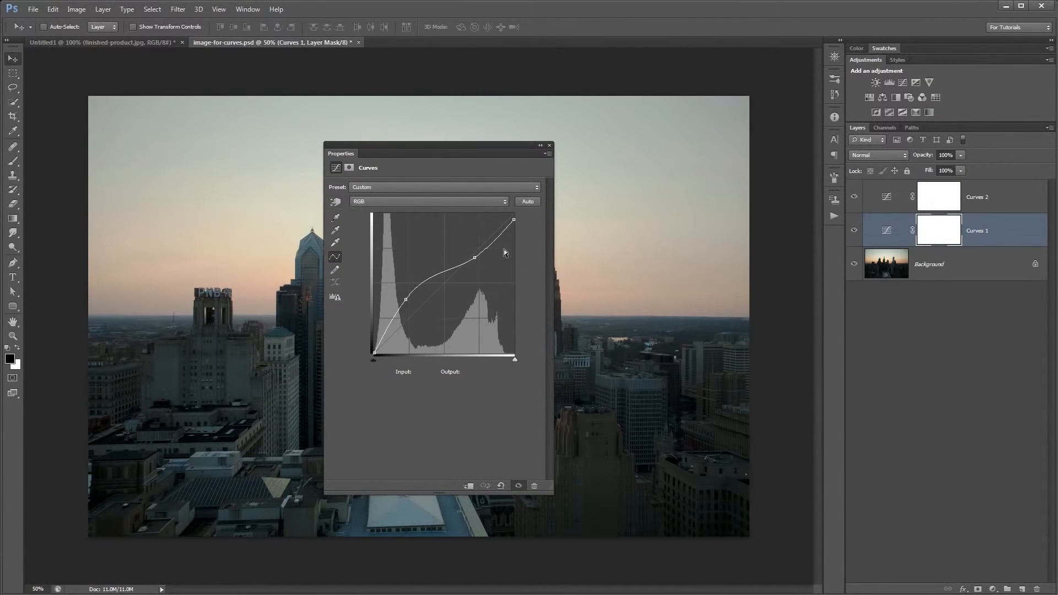
# - Hide the finished-product.jpg layer in the Untitled1 document to examine the colour channel diagrams, and return to image-for-curves.psd
pyautogui.click(111, 44)
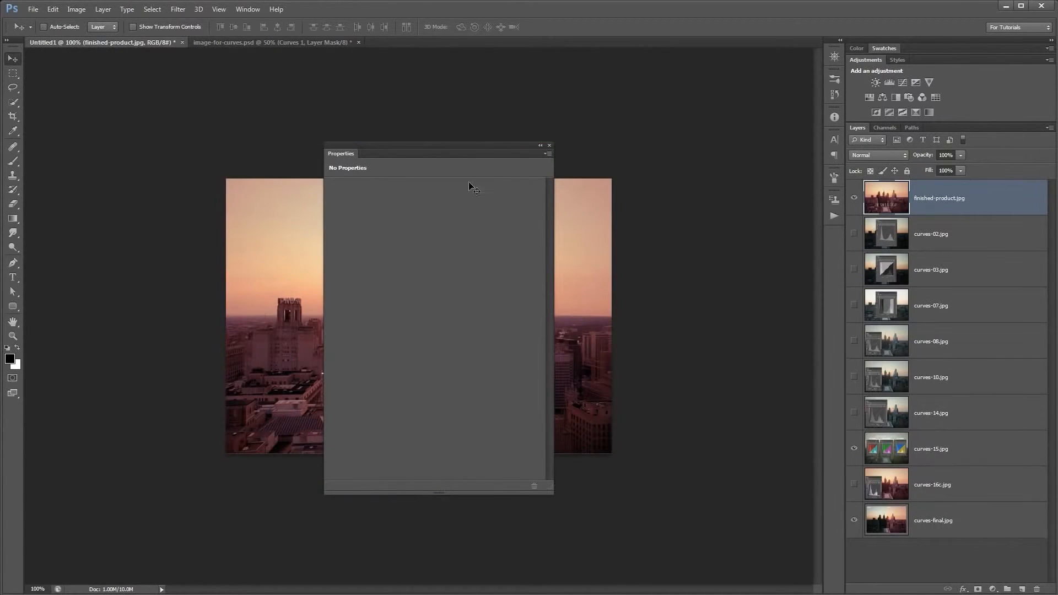
pyautogui.click(853, 198)
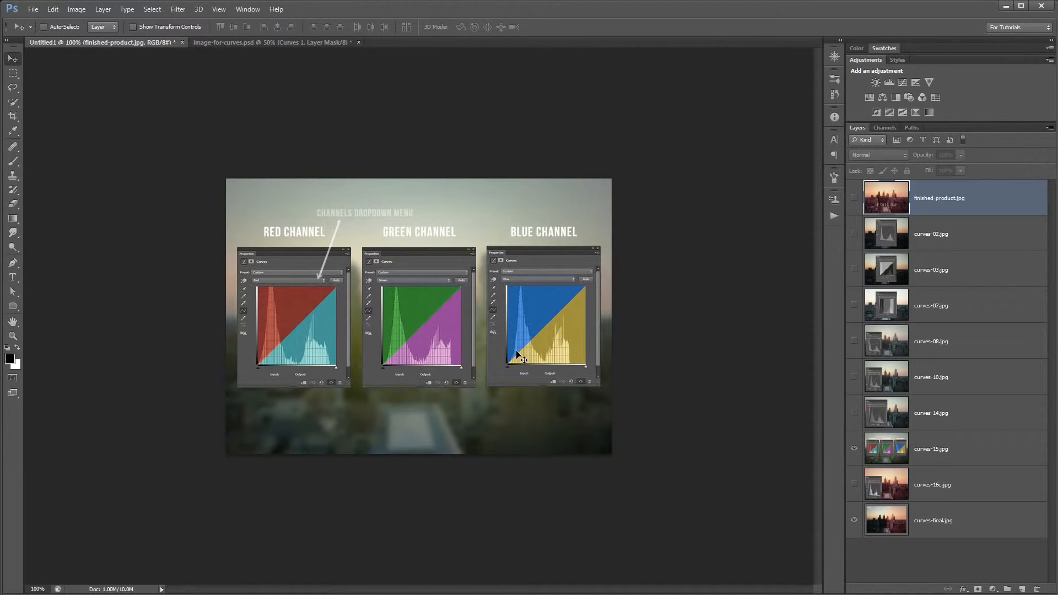
pyautogui.click(263, 43)
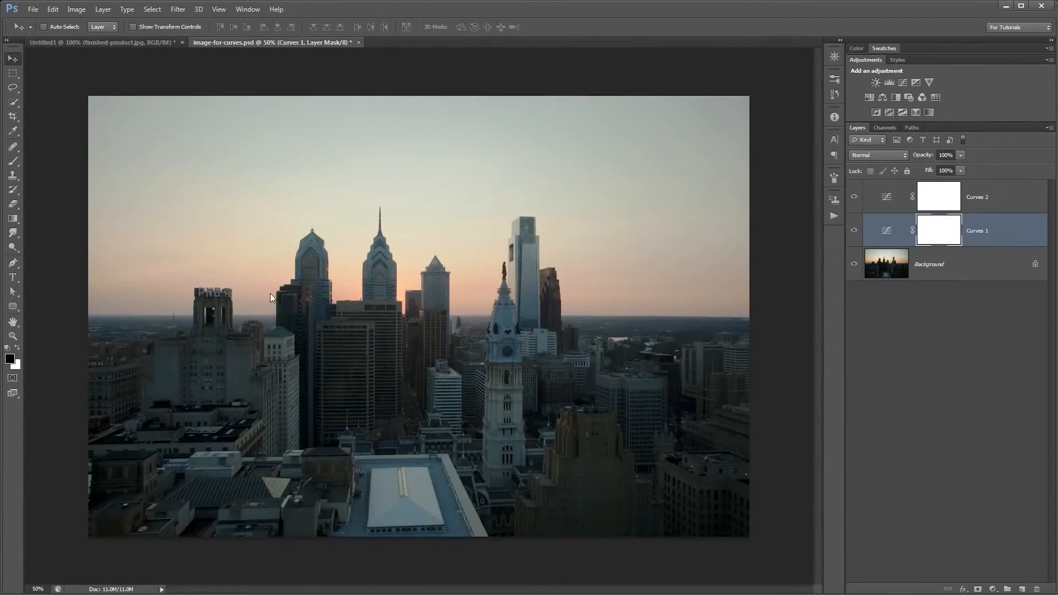
# - Open the Curves 1 properties and examine the Red channel's curve and histogram
pyautogui.doubleClick(886, 231)
pyautogui.click(410, 200)
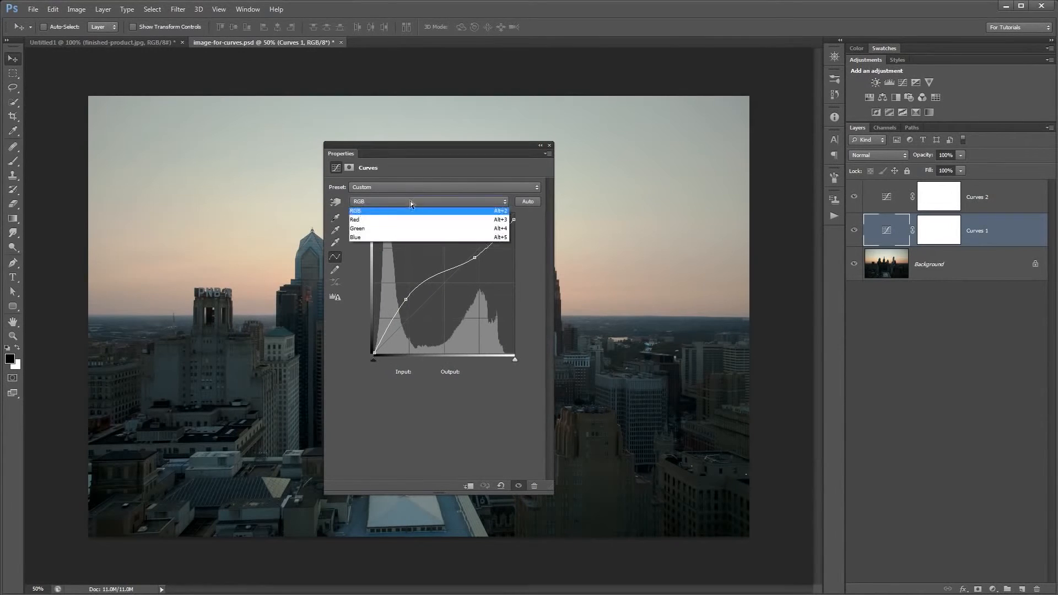
pyautogui.click(372, 216)
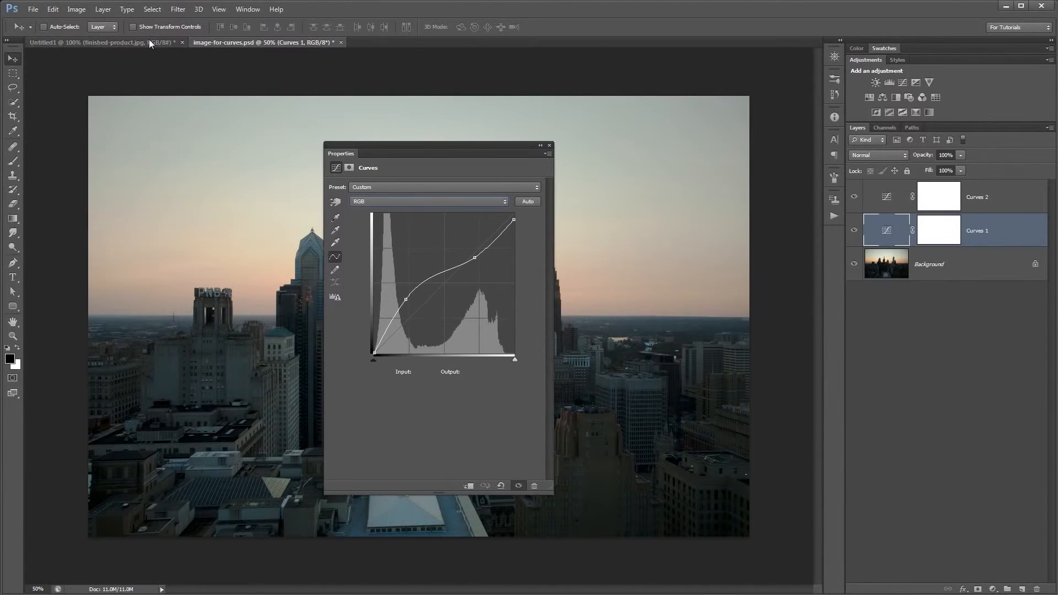
pyautogui.click(435, 202)
pyautogui.click(419, 220)
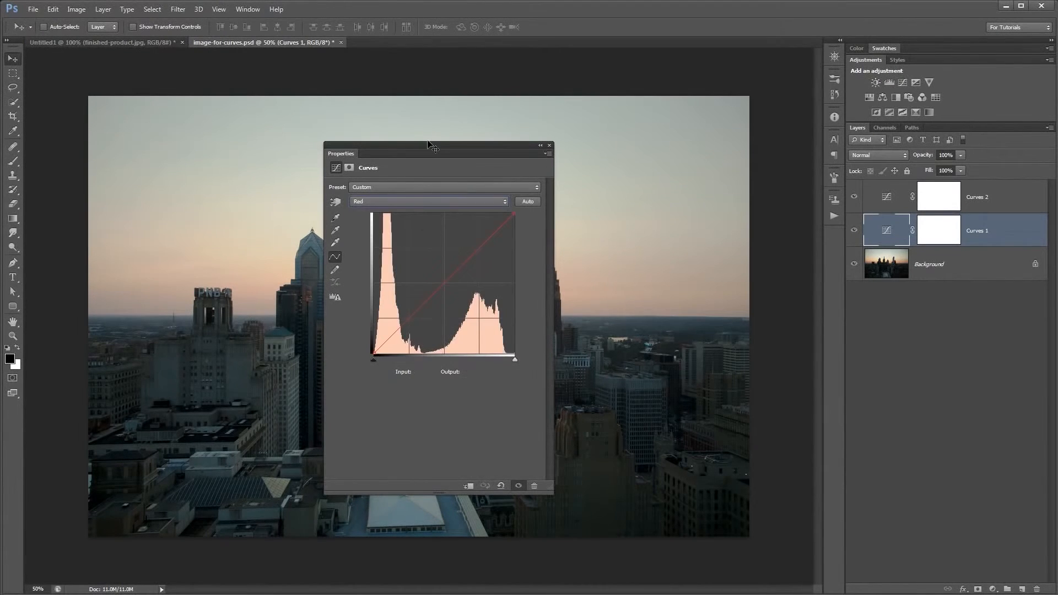
pyautogui.moveTo(433, 148); pyautogui.dragTo(240, 142)
pyautogui.moveTo(250, 276); pyautogui.dragTo(298, 390)
# - Examine the Green and Blue channel curves of Curves 1 and return to the composite RGB curve
pyautogui.click(235, 199)
pyautogui.click(225, 225)
pyautogui.moveTo(256, 280); pyautogui.dragTo(248, 201)
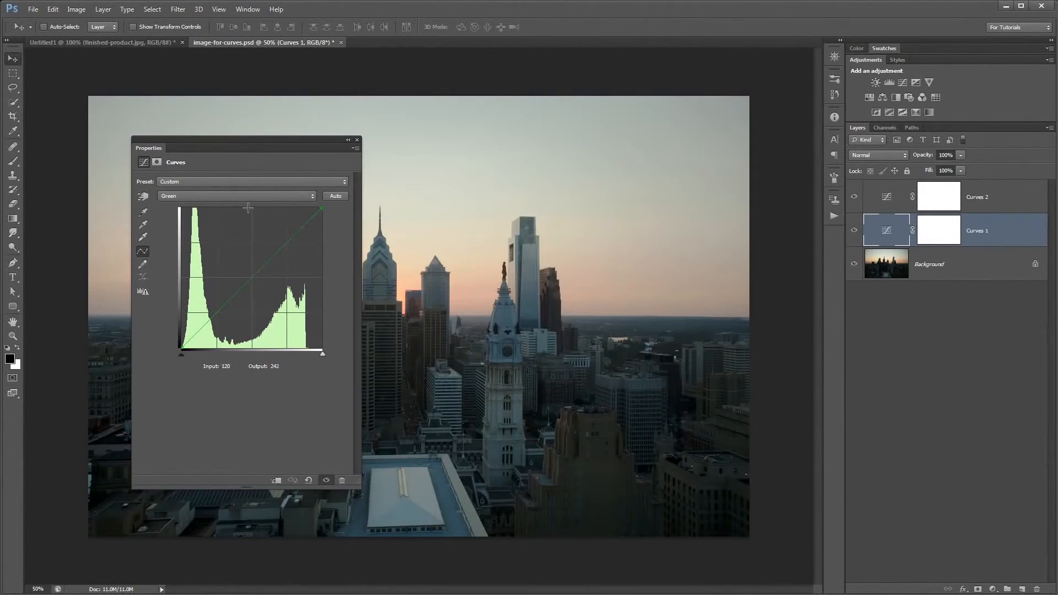
pyautogui.click(237, 195)
pyautogui.click(237, 219)
pyautogui.moveTo(247, 278); pyautogui.dragTo(297, 358)
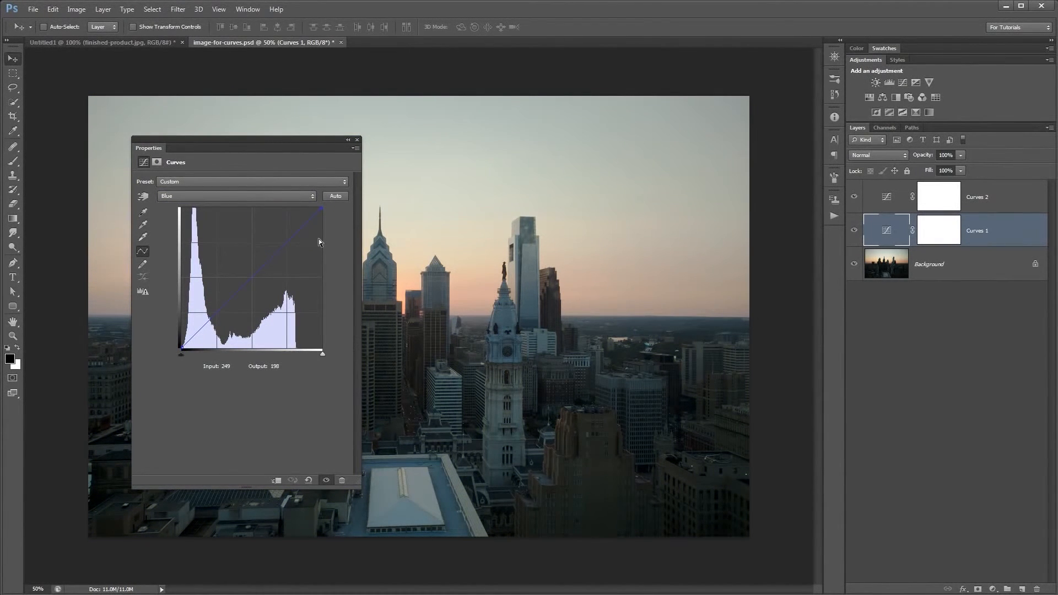
pyautogui.click(264, 197)
pyautogui.click(266, 213)
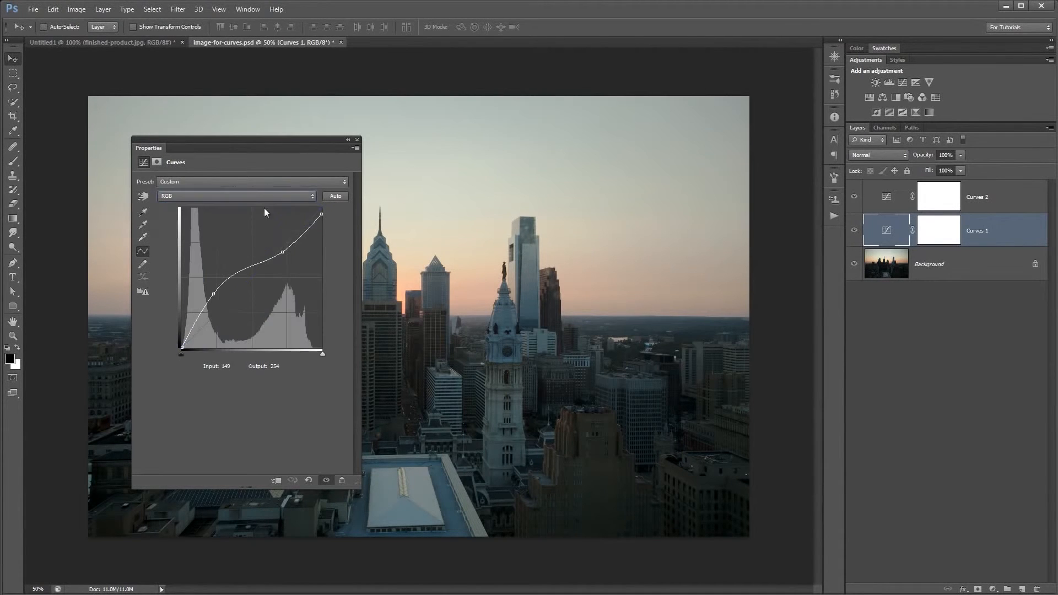
# - Try a Red channel contrast curve with a shadow point at input 40, output 25 and a highlight point at input 186, output 205
pyautogui.click(209, 194)
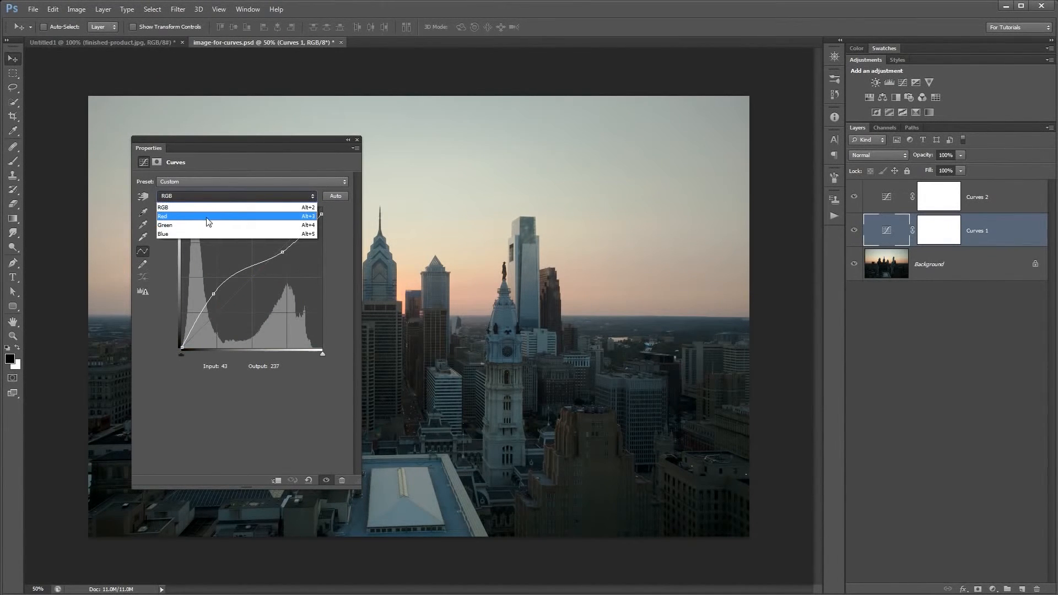
pyautogui.click(208, 217)
pyautogui.moveTo(294, 140); pyautogui.dragTo(621, 141)
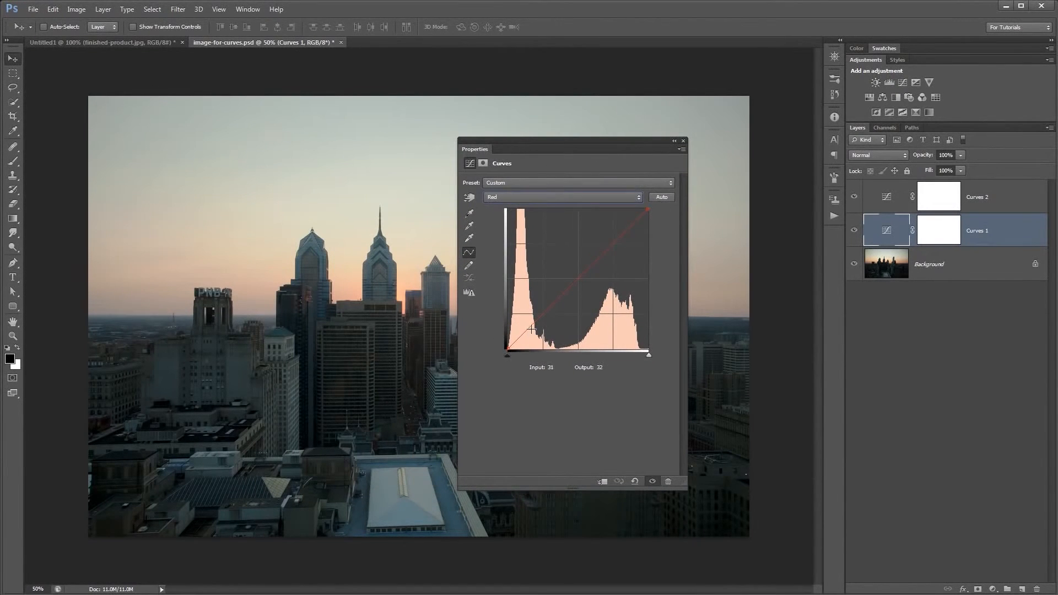
pyautogui.moveTo(529, 330); pyautogui.dragTo(530, 334)
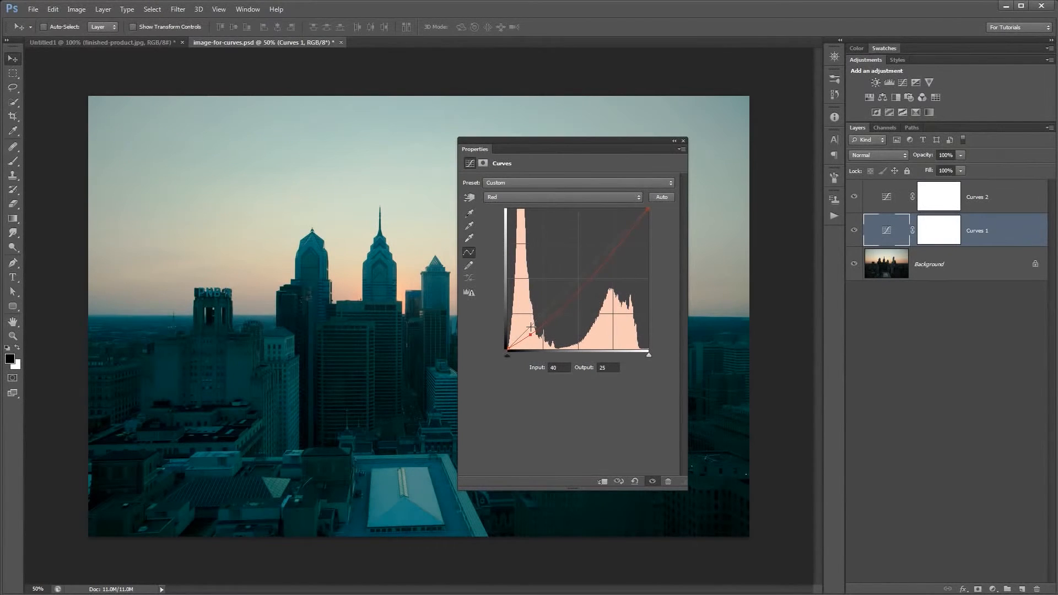
pyautogui.moveTo(567, 148); pyautogui.dragTo(337, 178)
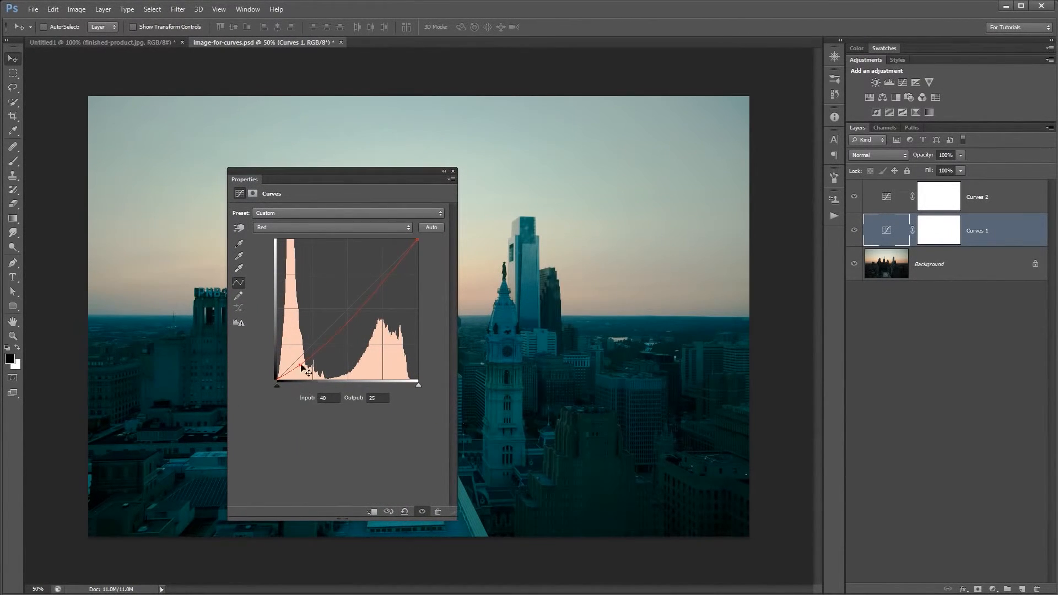
pyautogui.moveTo(380, 280); pyautogui.dragTo(380, 267)
# - Compare the photo with Curves 1 off and on, and remove both points from the Red channel curve
pyautogui.click(855, 232)
pyautogui.click(854, 231)
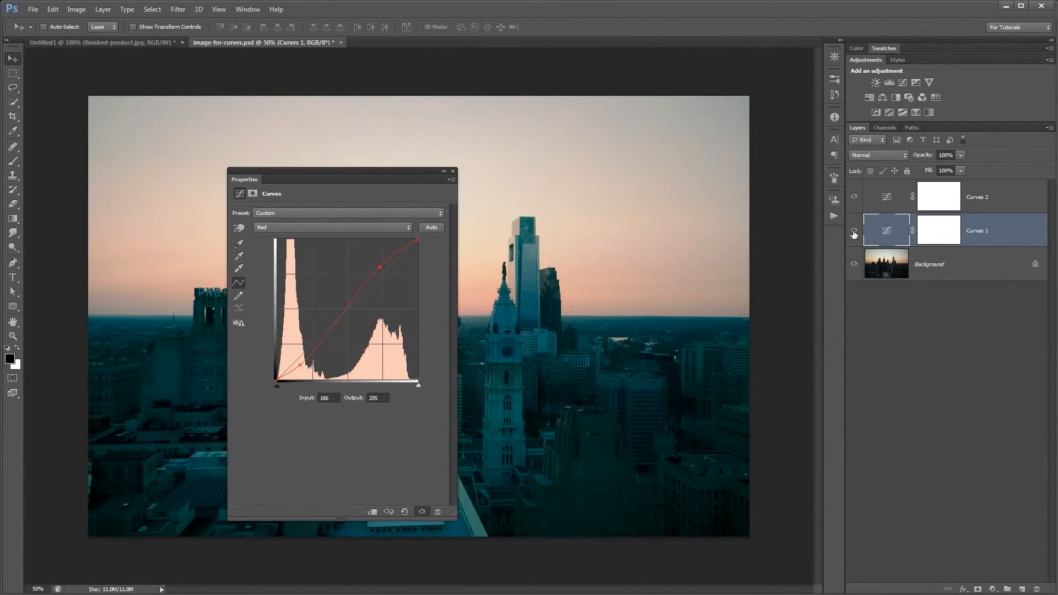
pyautogui.click(854, 232)
pyautogui.click(855, 232)
pyautogui.moveTo(381, 267); pyautogui.dragTo(384, 273)
pyautogui.moveTo(302, 366); pyautogui.dragTo(317, 406)
pyautogui.moveTo(385, 273); pyautogui.dragTo(414, 425)
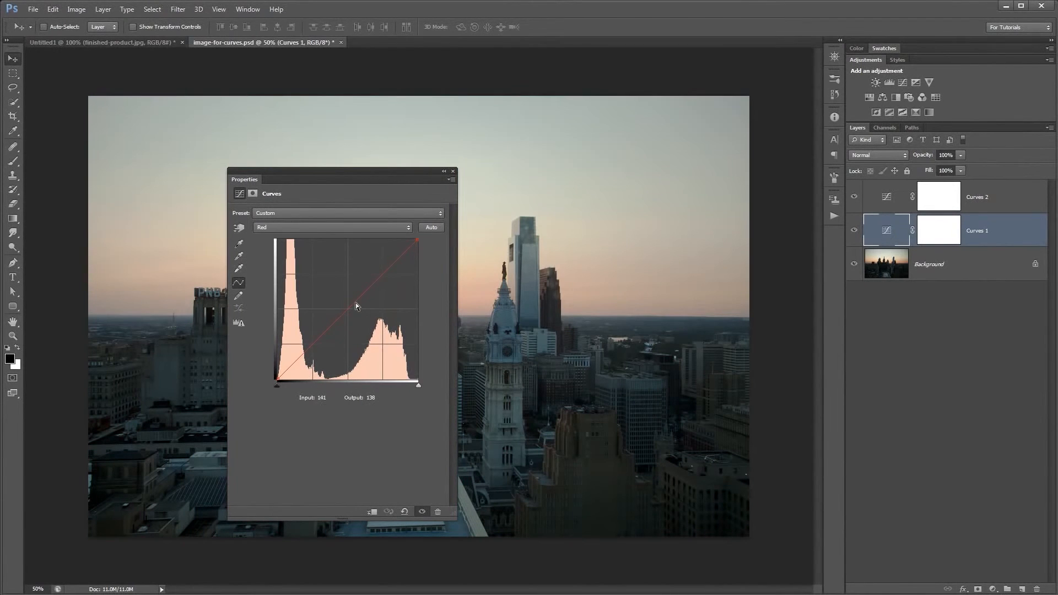
# - Raise the Red midtones to input 118, output 137, and lower the Green curve with a shadow point and a highlight point at input 221, output 210
pyautogui.moveTo(342, 312); pyautogui.dragTo(342, 304)
pyautogui.moveTo(372, 177); pyautogui.dragTo(256, 163)
pyautogui.click(237, 218)
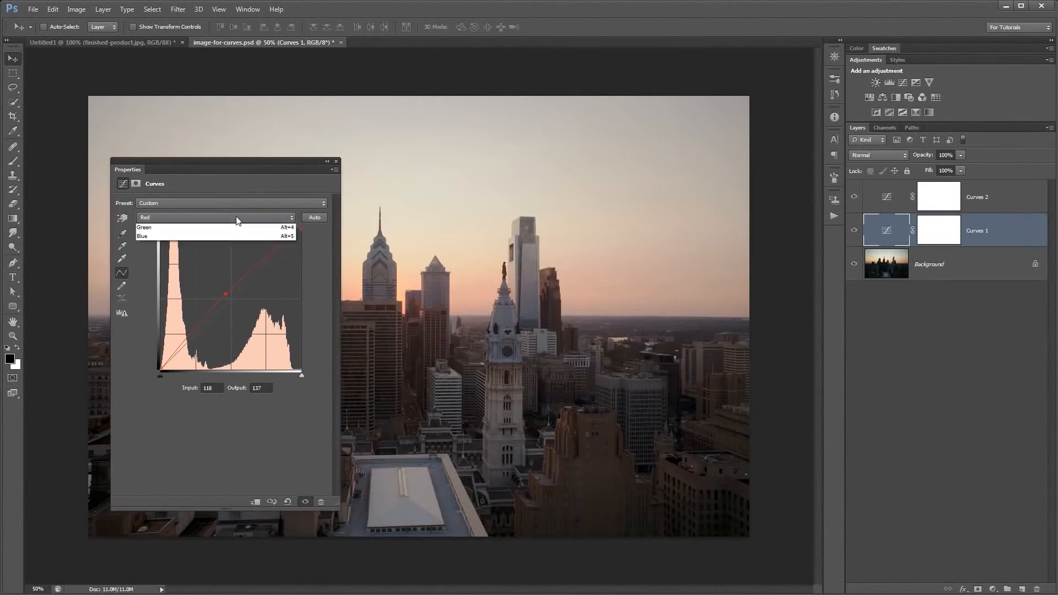
pyautogui.click(234, 241)
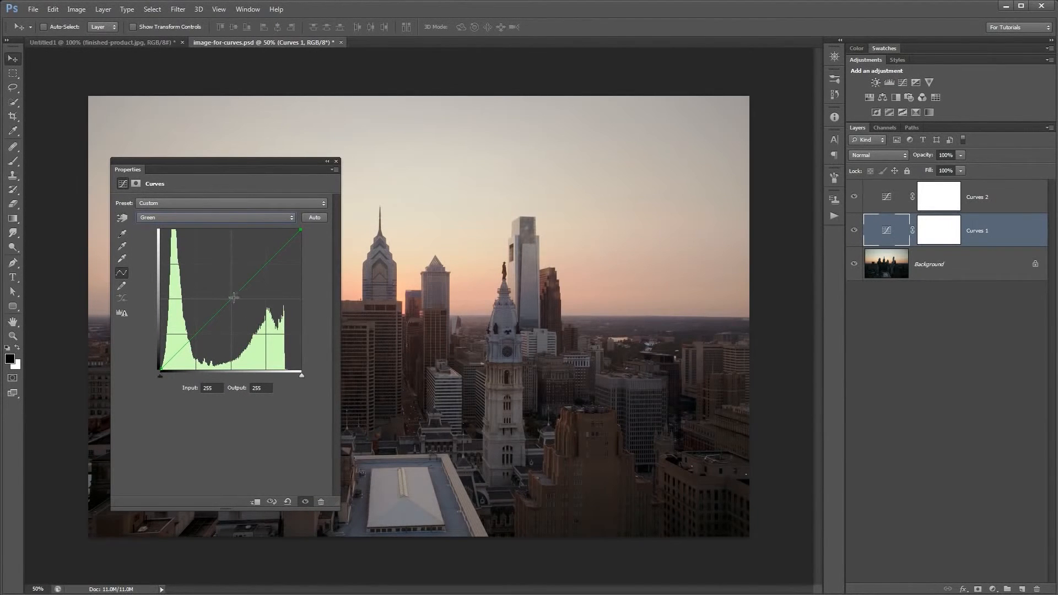
pyautogui.moveTo(232, 298); pyautogui.dragTo(207, 329)
pyautogui.moveTo(283, 248); pyautogui.dragTo(283, 254)
# - Add Blue channel points on Curves 1: highlights at input 172, output 156 and shadows at input 58, output 56
pyautogui.click(251, 218)
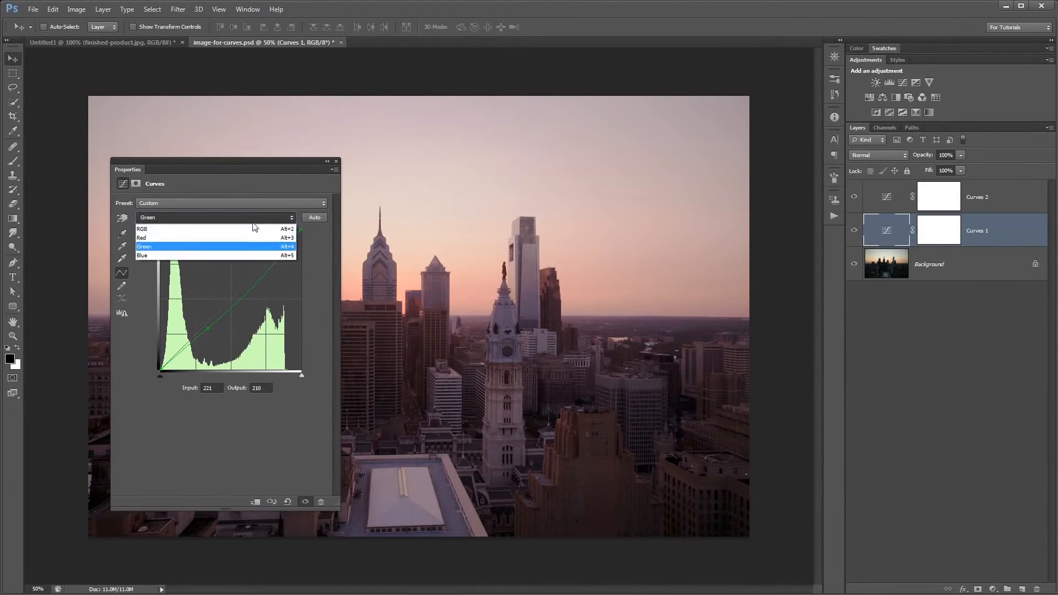
pyautogui.click(233, 257)
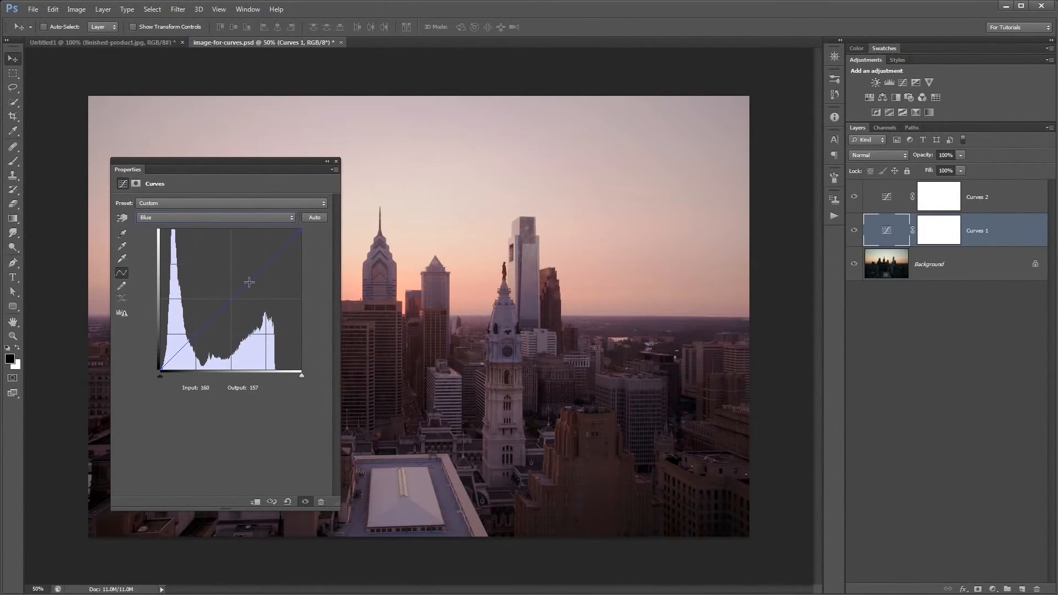
pyautogui.moveTo(251, 280); pyautogui.dragTo(256, 284)
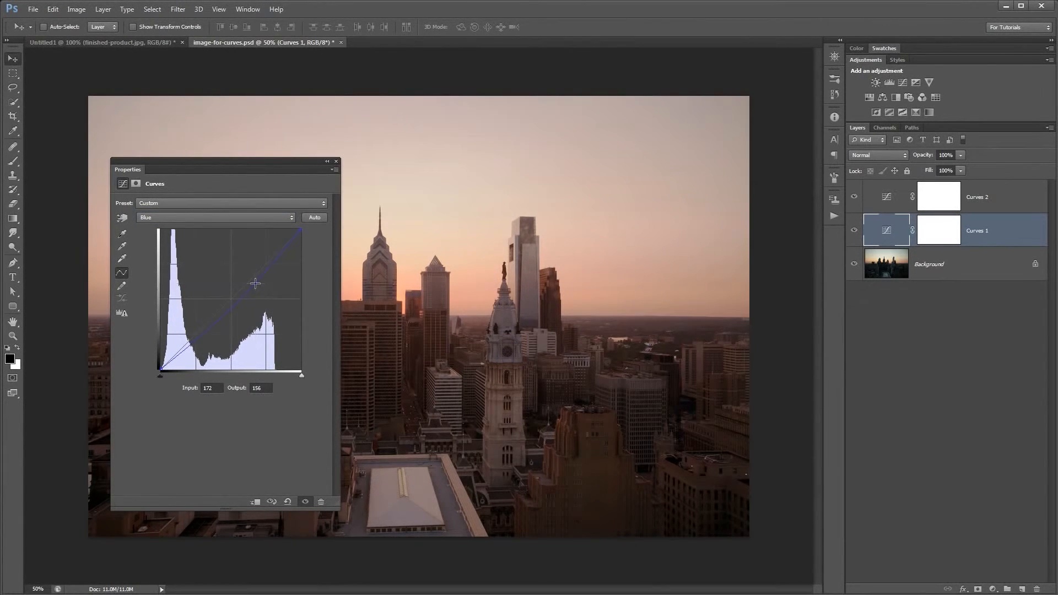
pyautogui.click(192, 336)
pyautogui.moveTo(192, 336); pyautogui.dragTo(193, 337)
# - Move the Red channel point to input 82, output 112 and close the Curves 1 properties
pyautogui.click(240, 217)
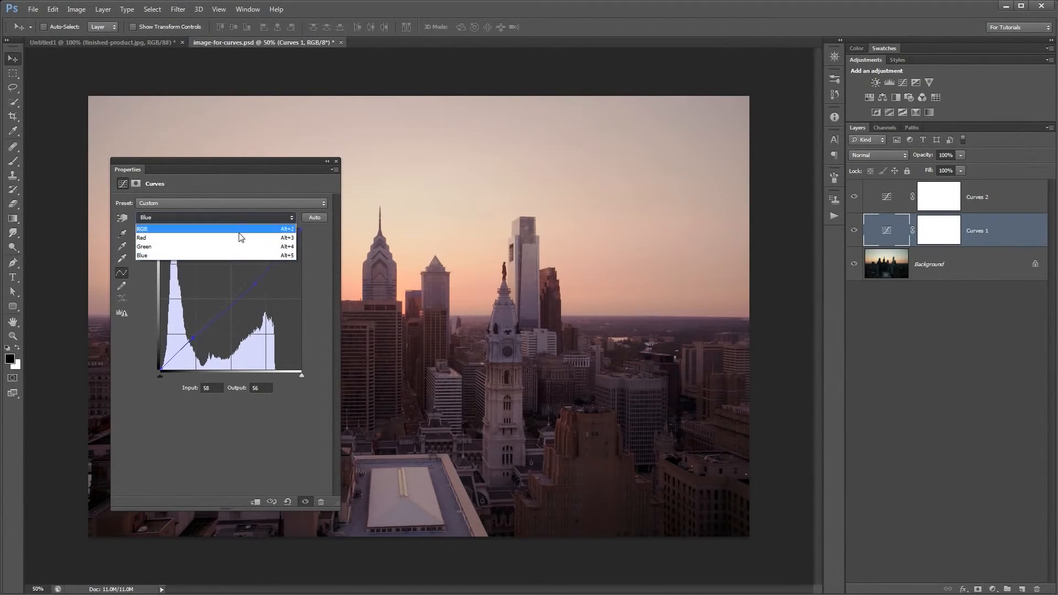
pyautogui.click(240, 237)
pyautogui.moveTo(225, 295); pyautogui.dragTo(205, 308)
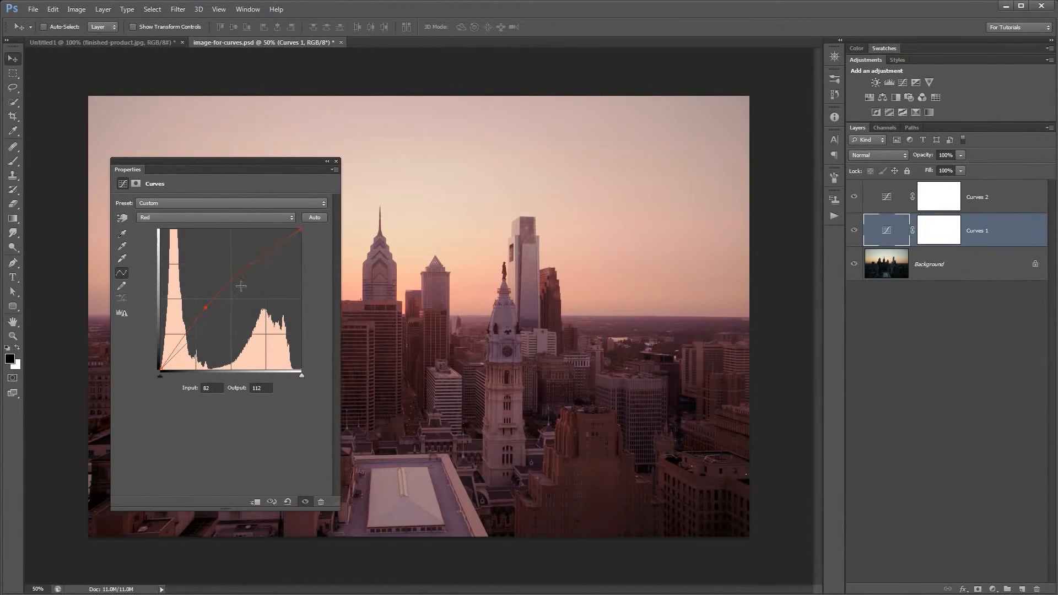
pyautogui.moveTo(266, 161); pyautogui.dragTo(563, 164)
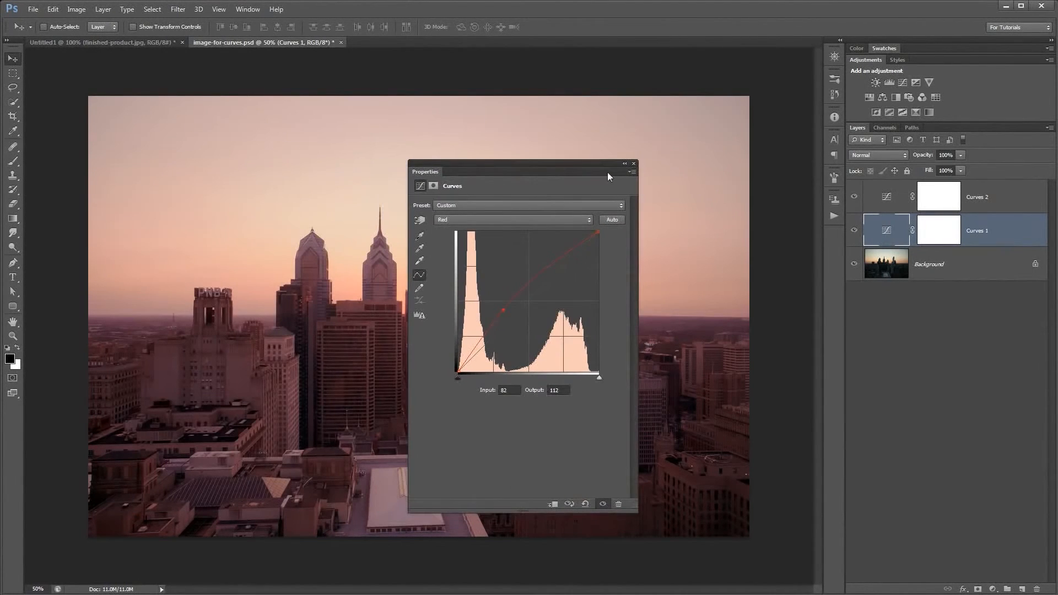
pyautogui.click(634, 163)
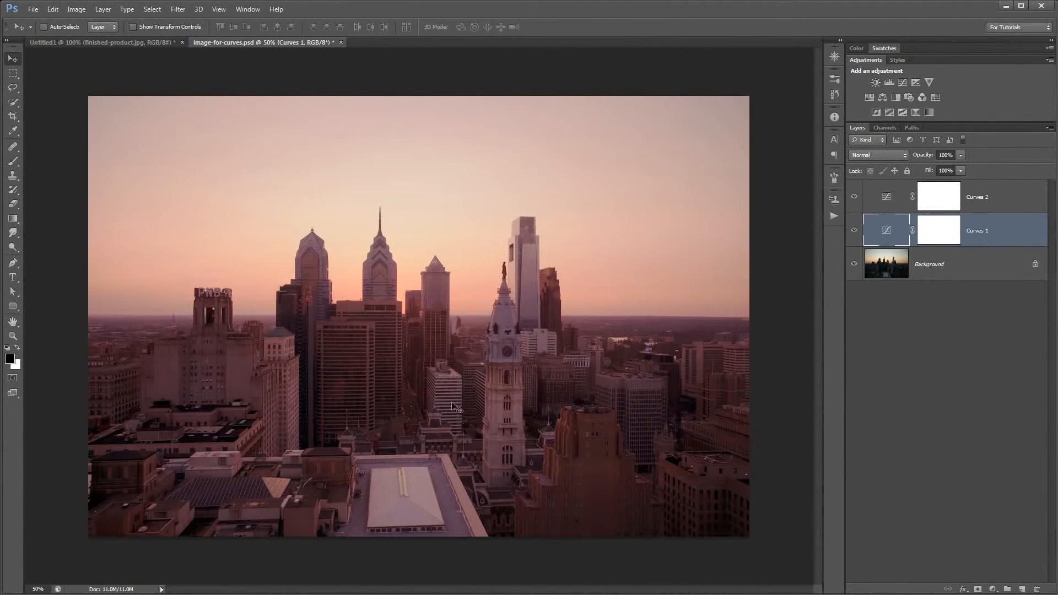
# - Compare the original photo with the Curves-adjusted version, and open the Curves 1 properties for review
pyautogui.keyDown('alt'); pyautogui.click(855, 266); pyautogui.keyUp('alt')
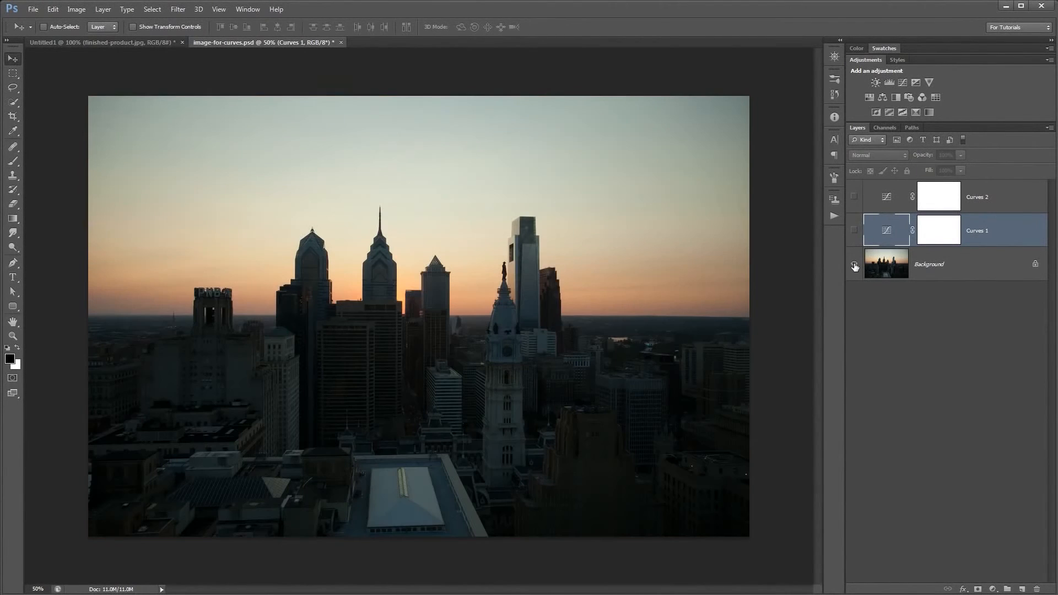
pyautogui.keyDown('alt'); pyautogui.click(855, 266); pyautogui.keyUp('alt')
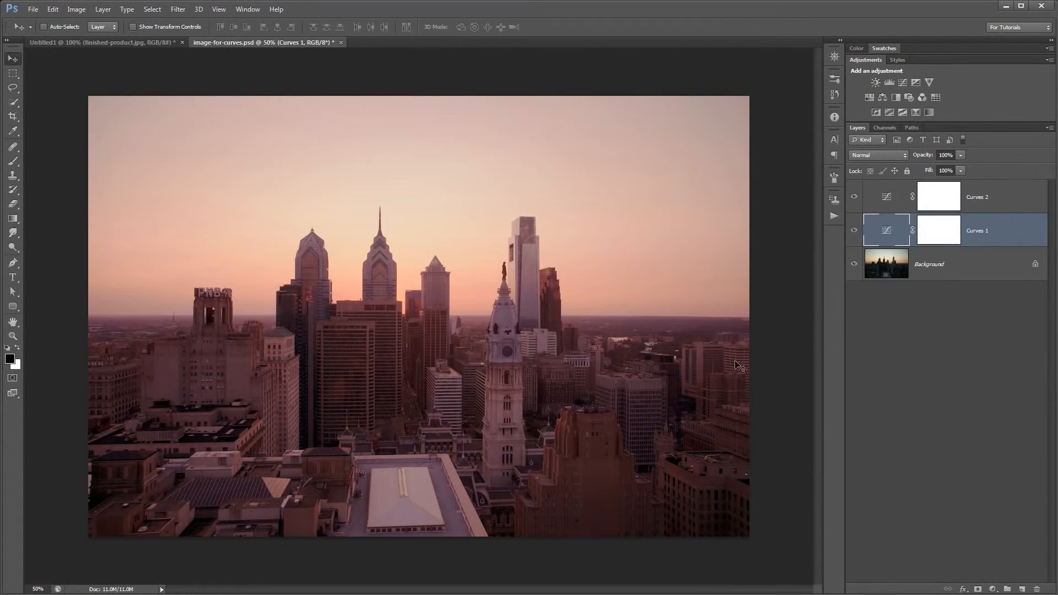
pyautogui.doubleClick(887, 229)
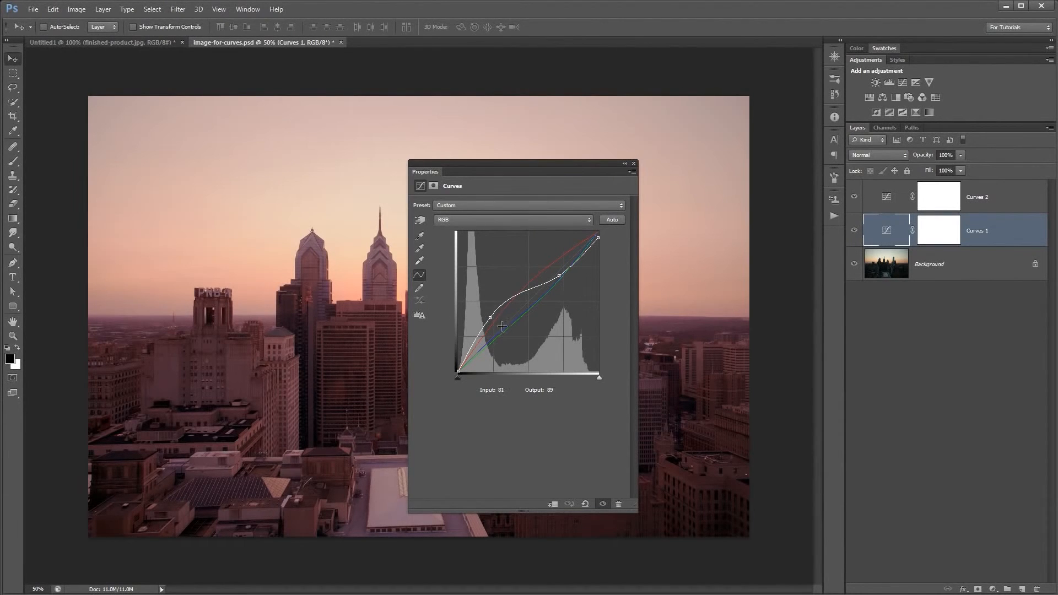
# - Add a third Curves adjustment layer above Curves 2 and try extreme bends of its RGB curve
pyautogui.click(896, 205)
pyautogui.click(993, 589)
pyautogui.click(984, 412)
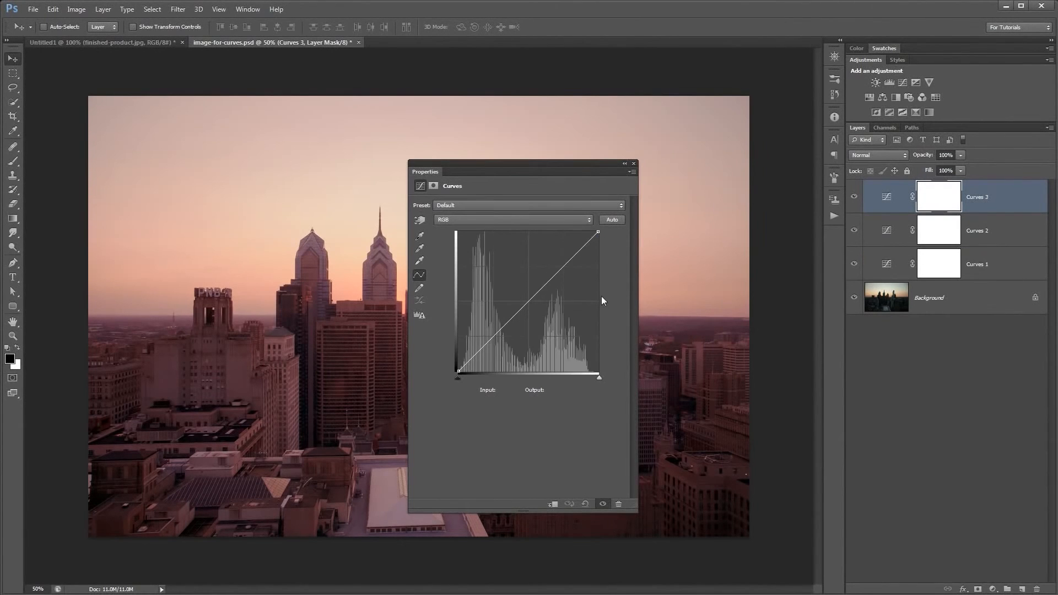
pyautogui.moveTo(497, 292); pyautogui.dragTo(546, 321)
pyautogui.moveTo(532, 164); pyautogui.dragTo(514, 148)
pyautogui.moveTo(528, 304); pyautogui.dragTo(575, 376)
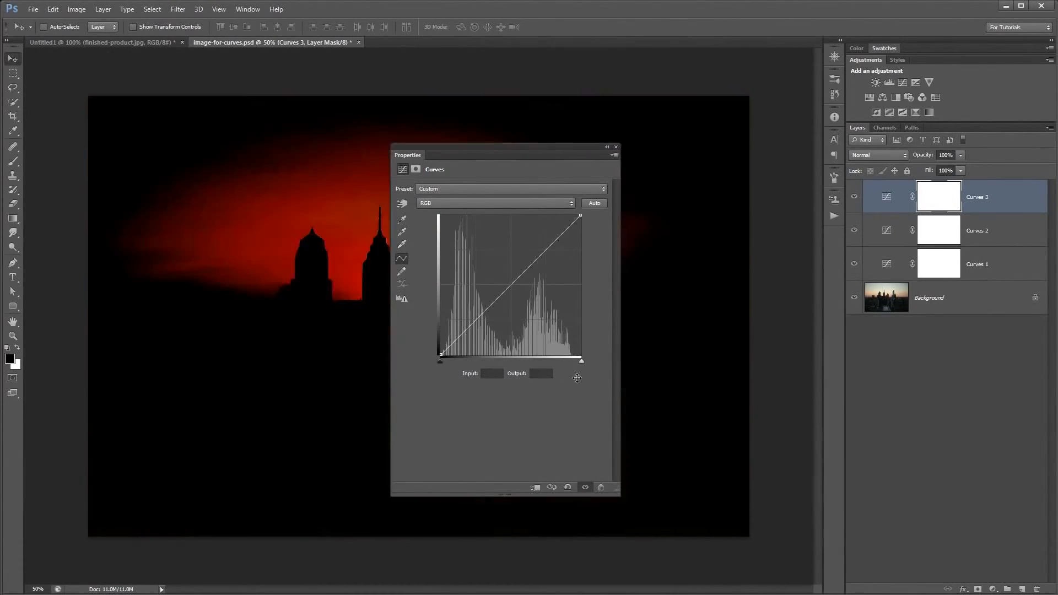
pyautogui.moveTo(516, 282); pyautogui.dragTo(543, 431)
# - Place five points along the Curves 3 RGB curve, with the brightest one at input 226, output 215
pyautogui.click(467, 333)
pyautogui.click(490, 310)
pyautogui.click(525, 279)
pyautogui.click(549, 258)
pyautogui.click(564, 237)
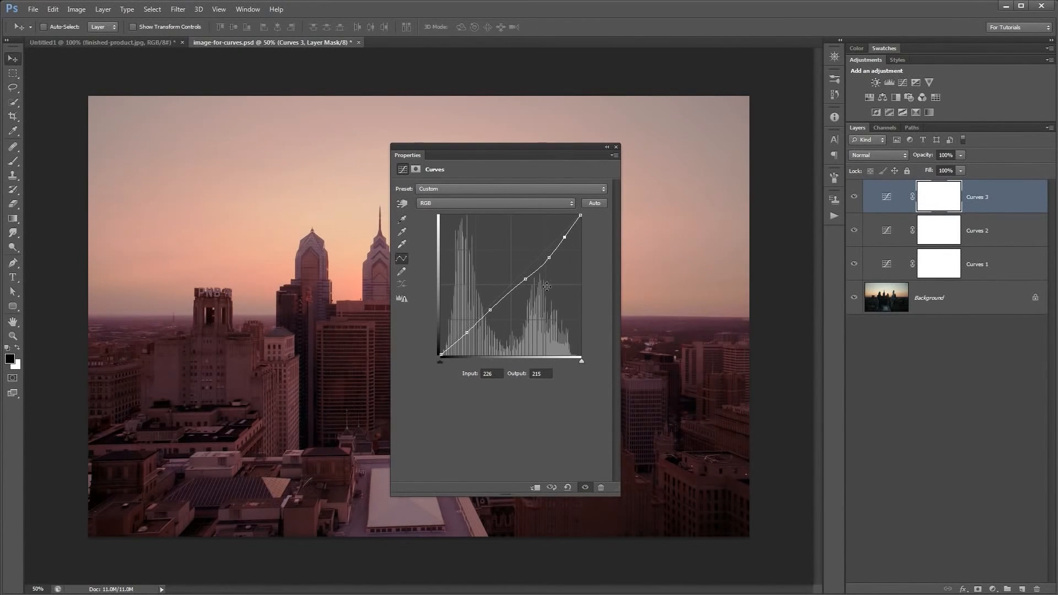
# - On Curves 3, raise the Red midtones and lower Green to input 130, output 98 and Blue to about input 139, output 102
pyautogui.click(501, 204)
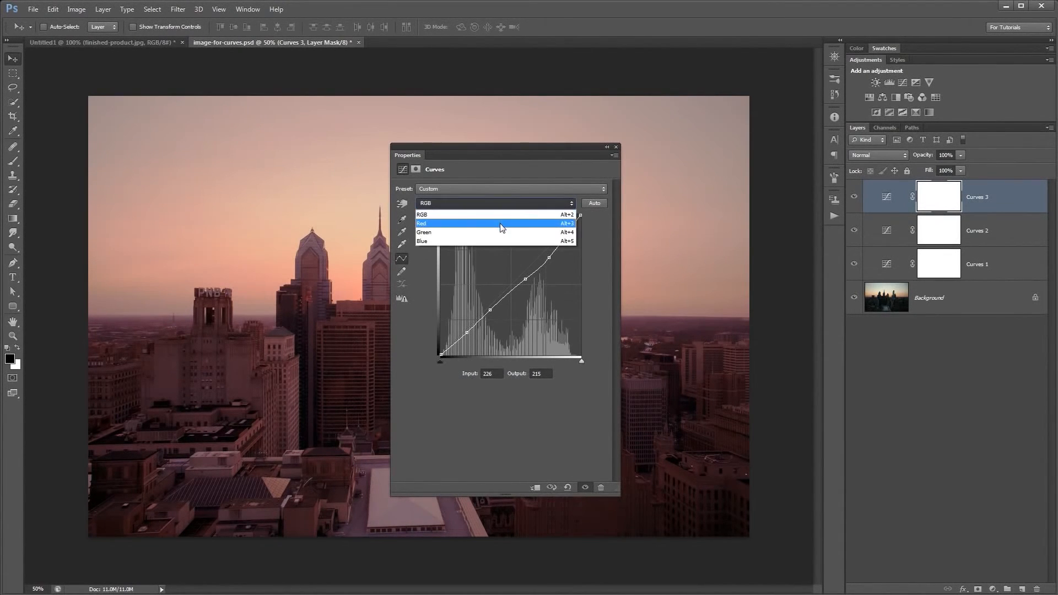
pyautogui.click(501, 220)
pyautogui.moveTo(508, 288)
pyautogui.mouseDown()
pyautogui.moveTo(508, 275)
pyautogui.moveTo(512, 302)
pyautogui.mouseUp()
pyautogui.click(512, 204)
pyautogui.click(513, 232)
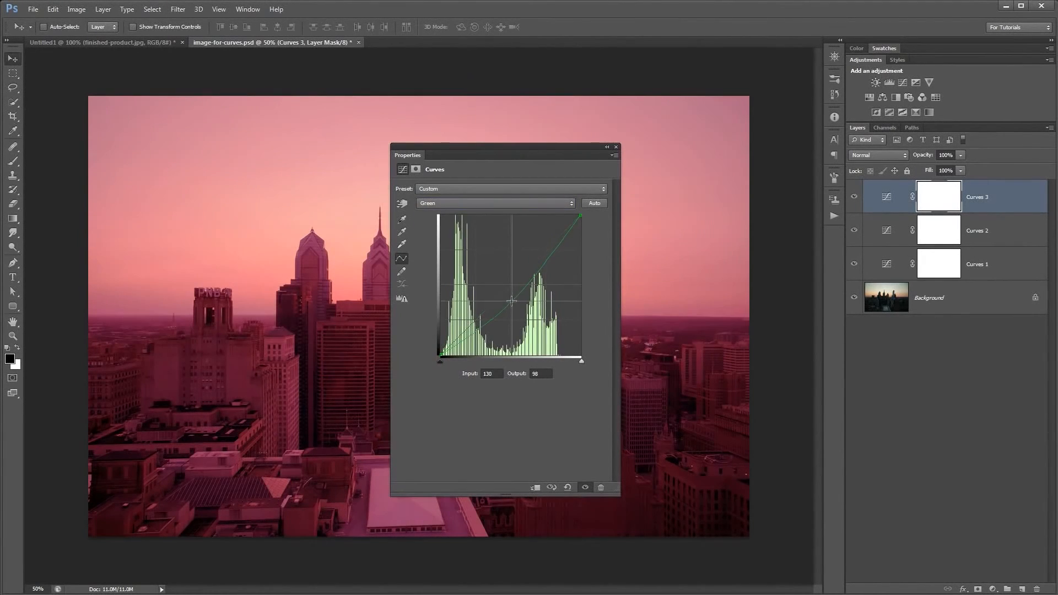
pyautogui.click(480, 203)
pyautogui.moveTo(517, 284); pyautogui.dragTo(517, 299)
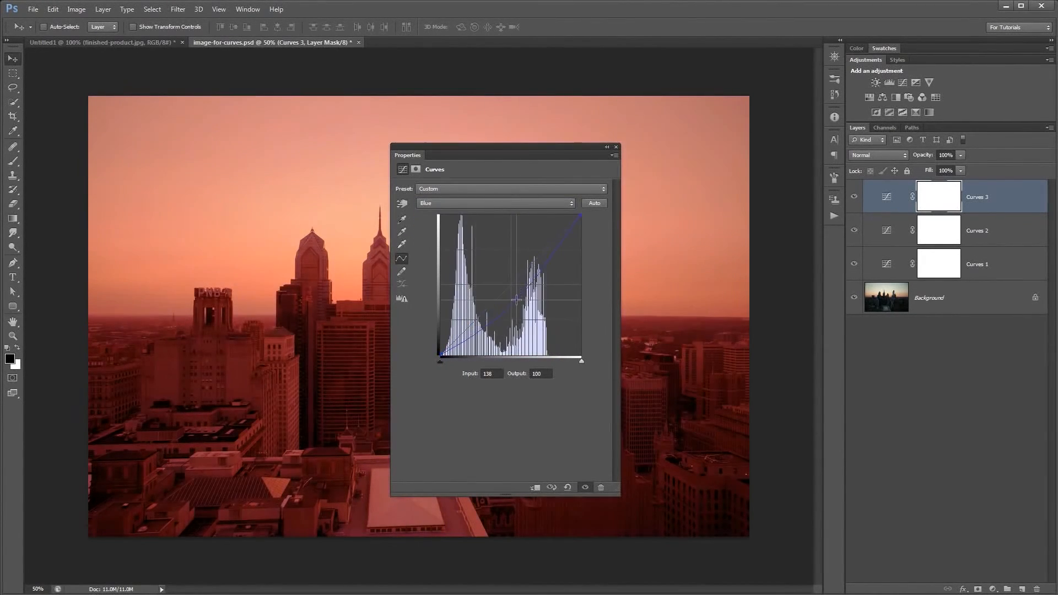
# - Reduce blue in the sky on Curves 3 with the on-image adjustment tool, and return to the composite RGB curve
pyautogui.moveTo(511, 140)
pyautogui.mouseDown()
pyautogui.moveTo(812, 203)
pyautogui.moveTo(850, 194)
pyautogui.moveTo(614, 182)
pyautogui.moveTo(936, 211)
pyautogui.moveTo(292, 164)
pyautogui.moveTo(498, 132)
pyautogui.mouseUp()
pyautogui.click(385, 191)
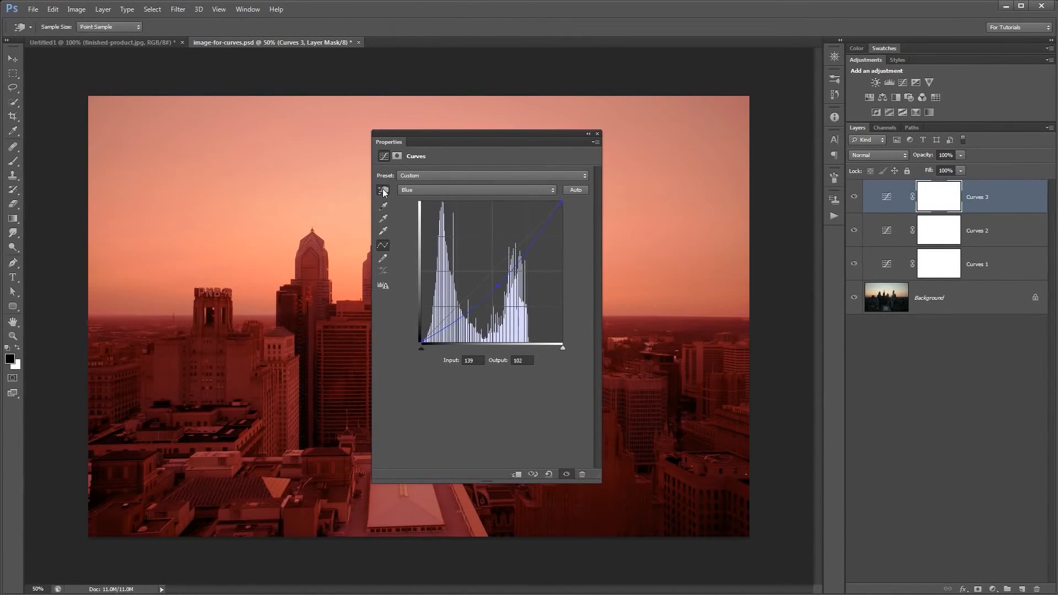
pyautogui.moveTo(266, 203)
pyautogui.mouseDown()
pyautogui.moveTo(267, 172)
pyautogui.moveTo(269, 220)
pyautogui.mouseUp()
pyautogui.moveTo(473, 135); pyautogui.dragTo(404, 138)
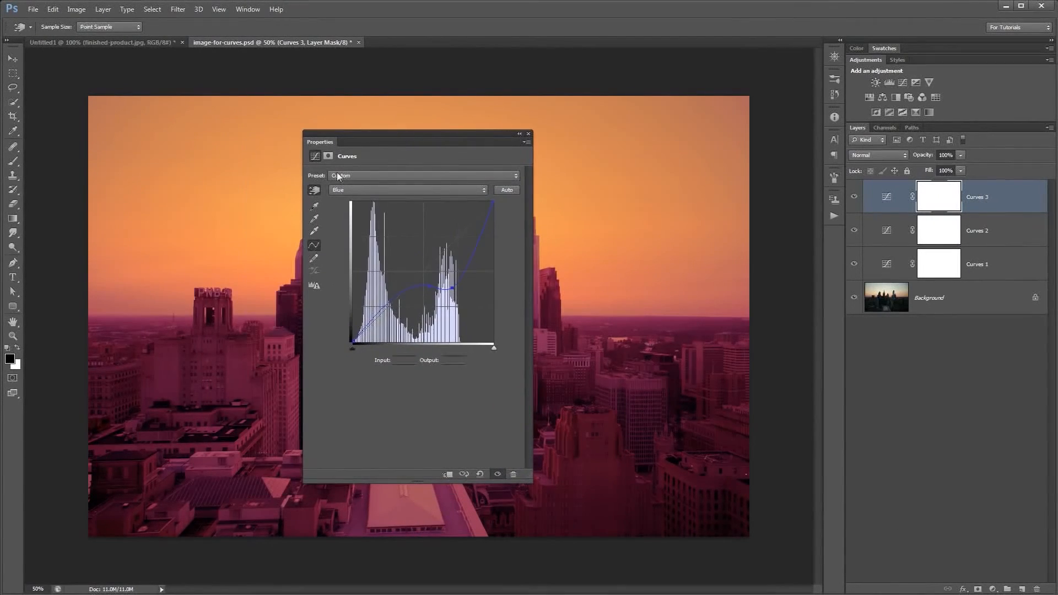
pyautogui.press('v')
pyautogui.click(372, 194)
pyautogui.click(388, 200)
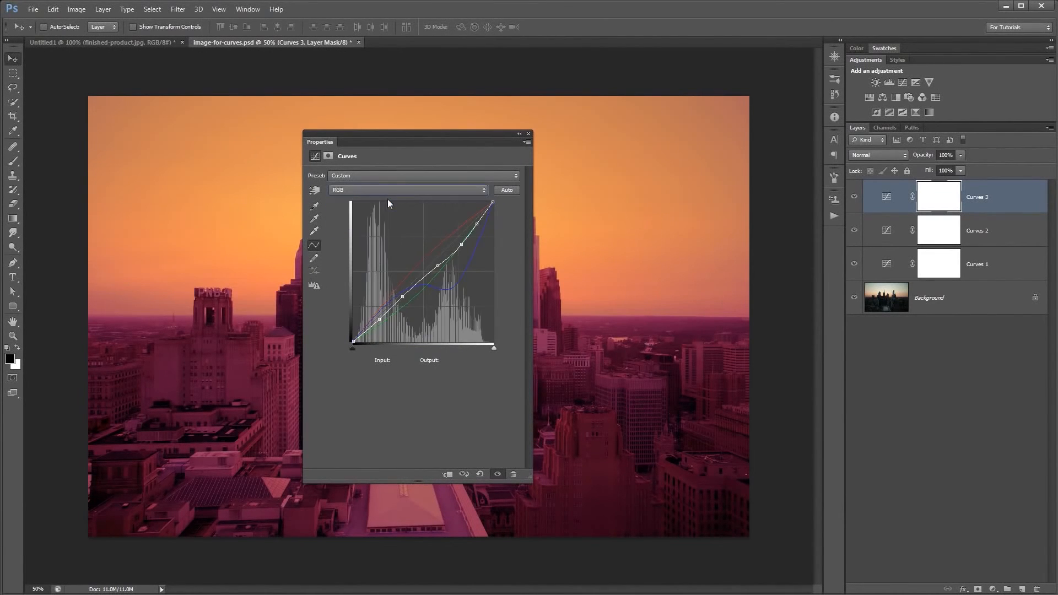
# - Delete the Curves 3 layer and add a fresh Curves adjustment layer with default settings above Curves 2
pyautogui.moveTo(890, 203); pyautogui.dragTo(1037, 588)
pyautogui.moveTo(435, 135); pyautogui.dragTo(626, 136)
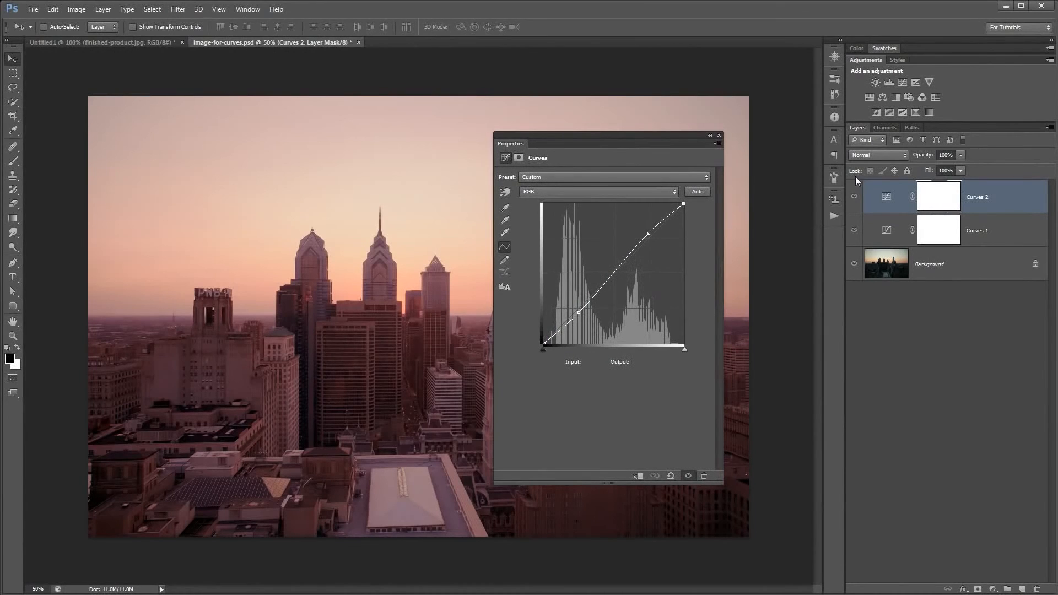
pyautogui.click(104, 10)
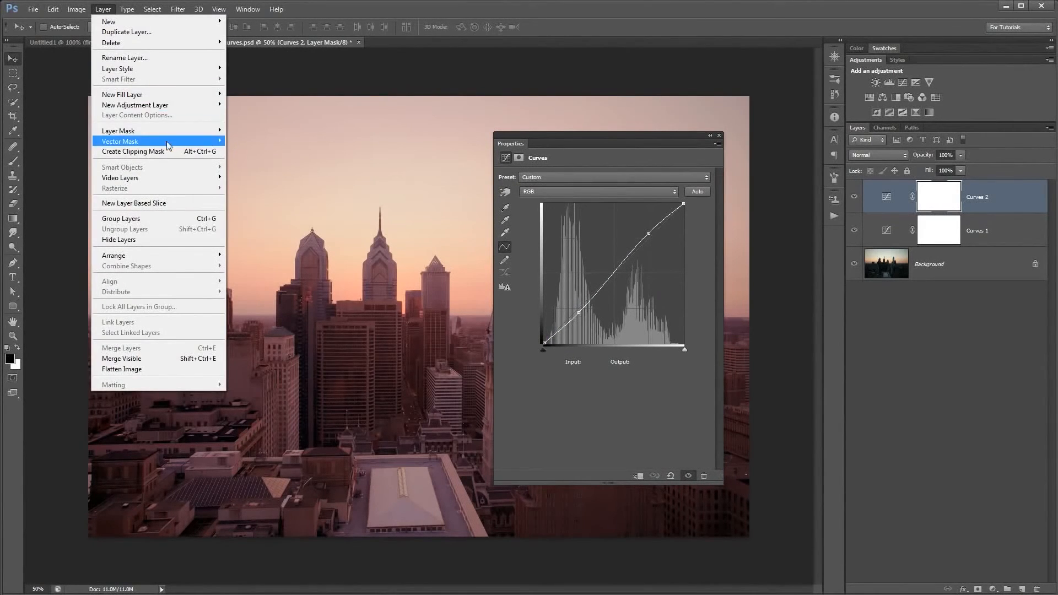
pyautogui.moveTo(162, 107)
pyautogui.click(246, 126)
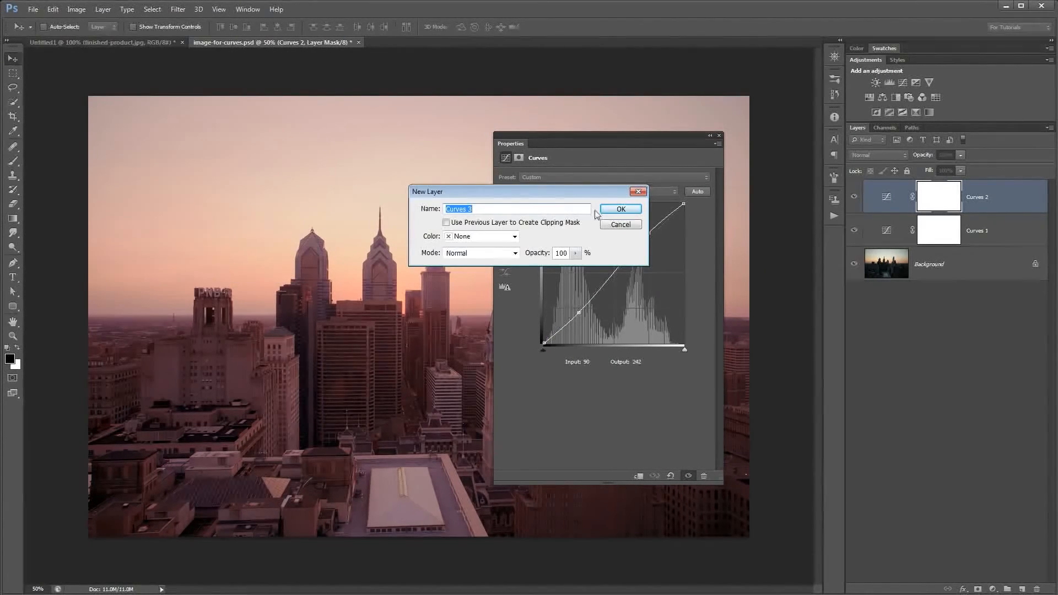
pyautogui.click(615, 213)
pyautogui.moveTo(639, 135); pyautogui.dragTo(288, 171)
# - Raise the Red channel midtones of the new Curves 3 layer to input 119, output 131
pyautogui.click(279, 218)
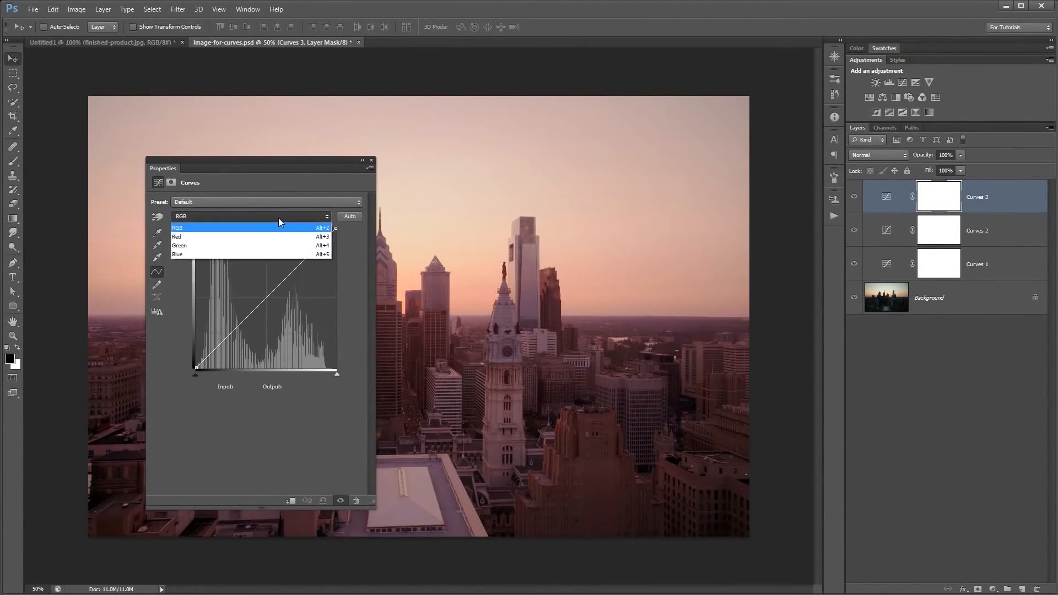
pyautogui.click(243, 236)
pyautogui.click(238, 216)
pyautogui.click(227, 237)
pyautogui.moveTo(265, 299); pyautogui.dragTo(262, 296)
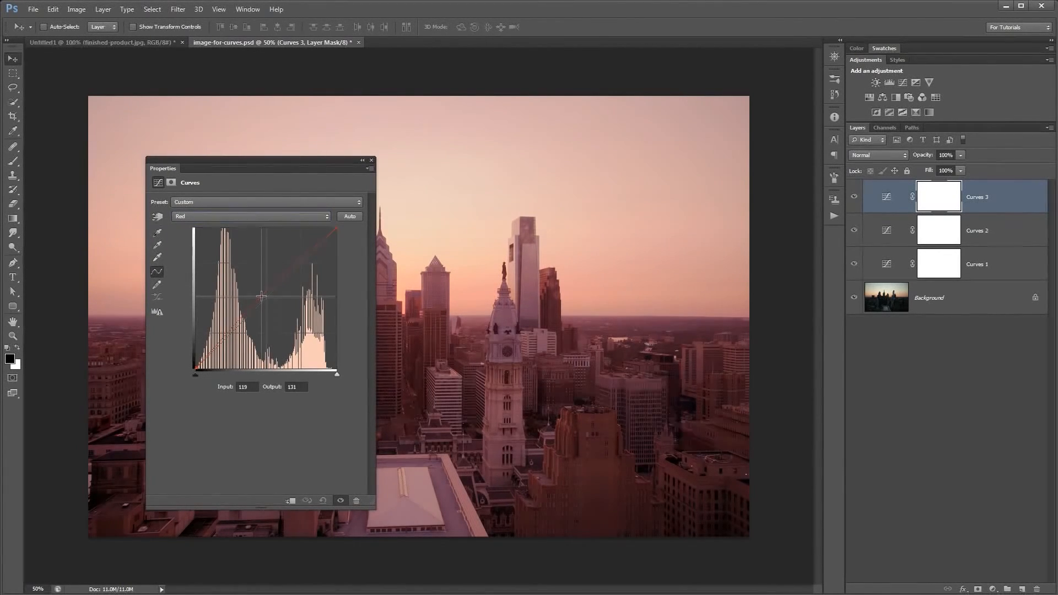
# - On the Curves 3 Green channel, slightly lower a shadow point and raise a highlight point to input 189, output 195
pyautogui.click(247, 221)
pyautogui.click(249, 245)
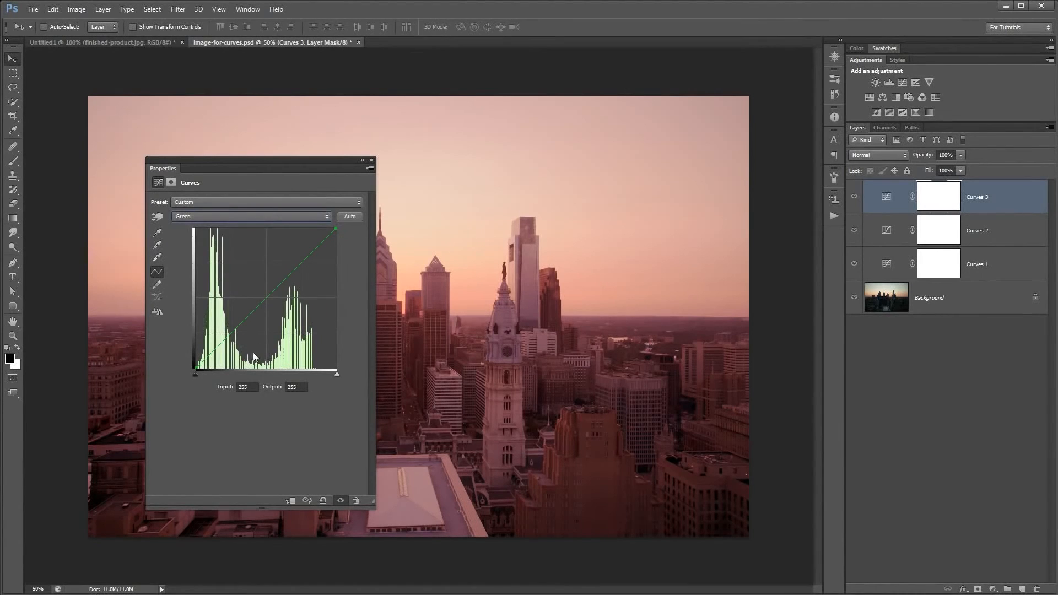
pyautogui.moveTo(227, 336); pyautogui.dragTo(227, 340)
pyautogui.moveTo(303, 267); pyautogui.dragTo(300, 262)
# - On the Curves 3 Blue channel, raise the shadows to input 49, output 56 and slightly lower the highlights
pyautogui.click(290, 218)
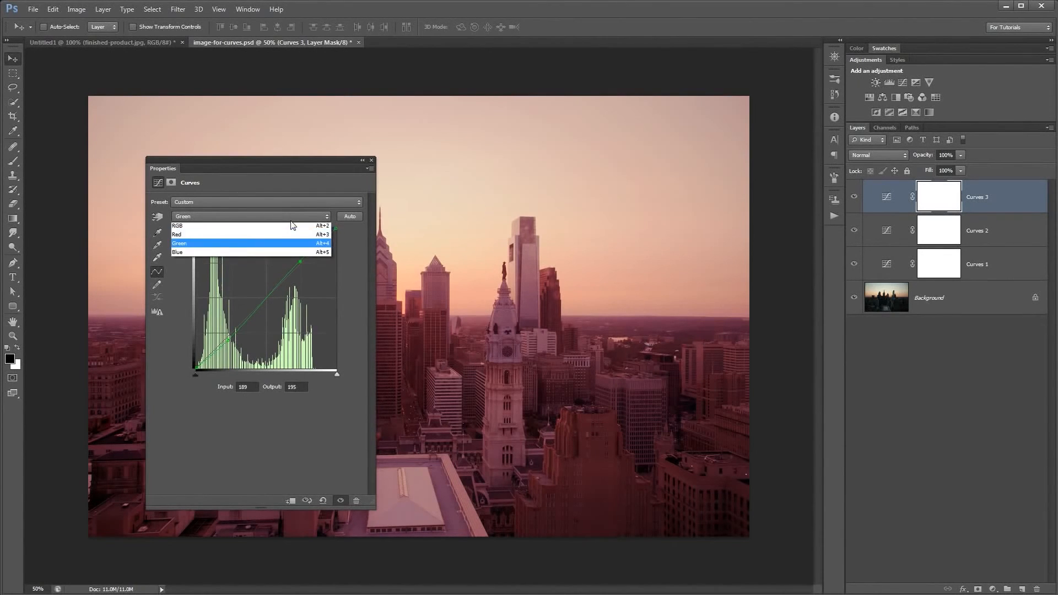
pyautogui.click(259, 242)
pyautogui.moveTo(225, 346); pyautogui.dragTo(222, 337)
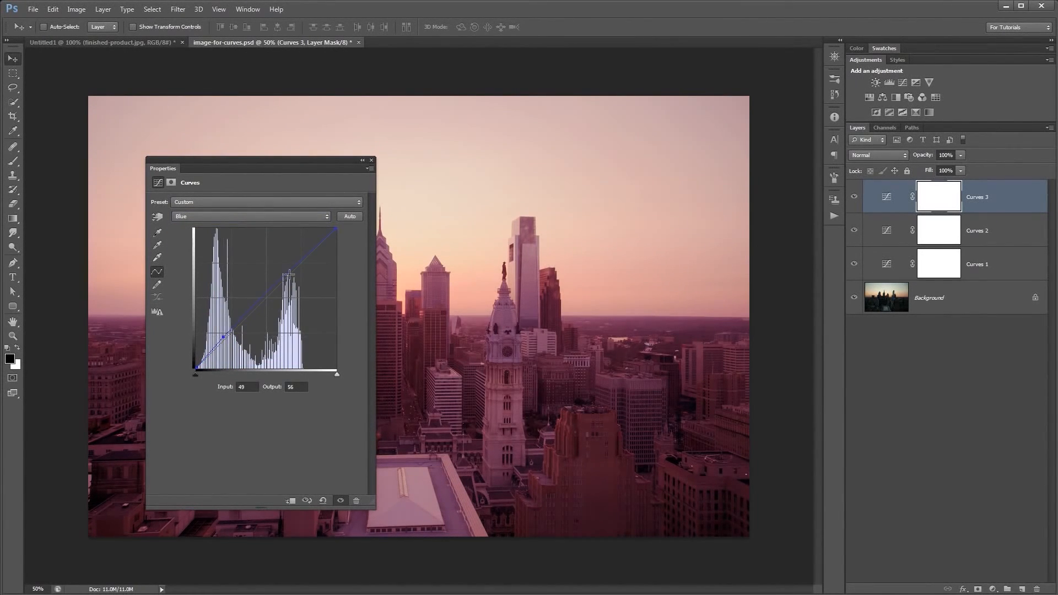
pyautogui.moveTo(300, 262); pyautogui.dragTo(303, 266)
# - Boost contrast on the Curves 3 RGB curve with a slightly lowered shadow point and raised highlight point, and close the properties
pyautogui.click(246, 216)
pyautogui.click(246, 228)
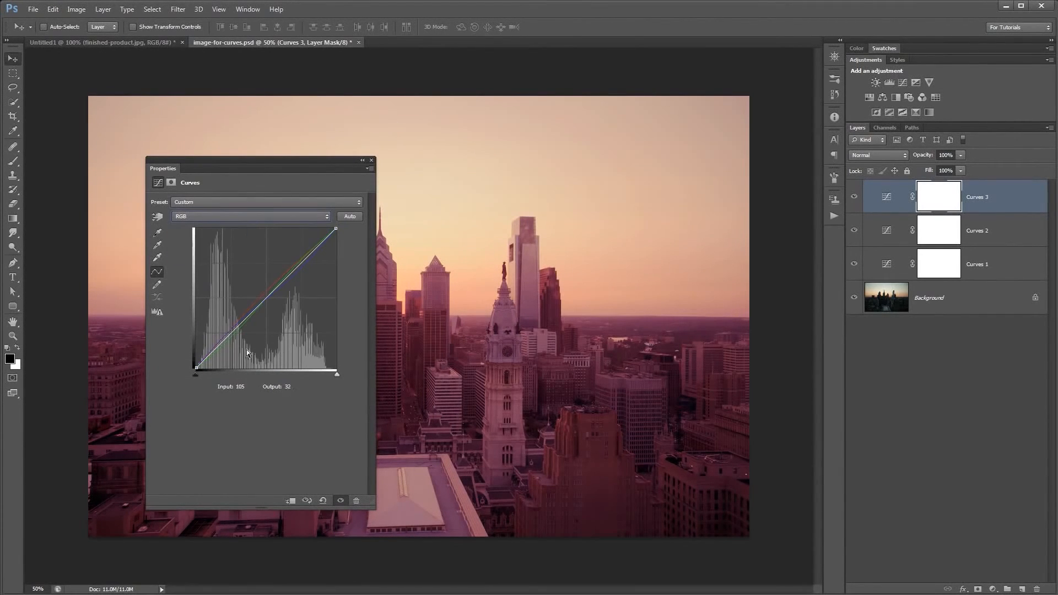
pyautogui.moveTo(233, 331); pyautogui.dragTo(232, 334)
pyautogui.moveTo(295, 269); pyautogui.dragTo(294, 268)
pyautogui.moveTo(341, 160); pyautogui.dragTo(704, 158)
pyautogui.click(719, 156)
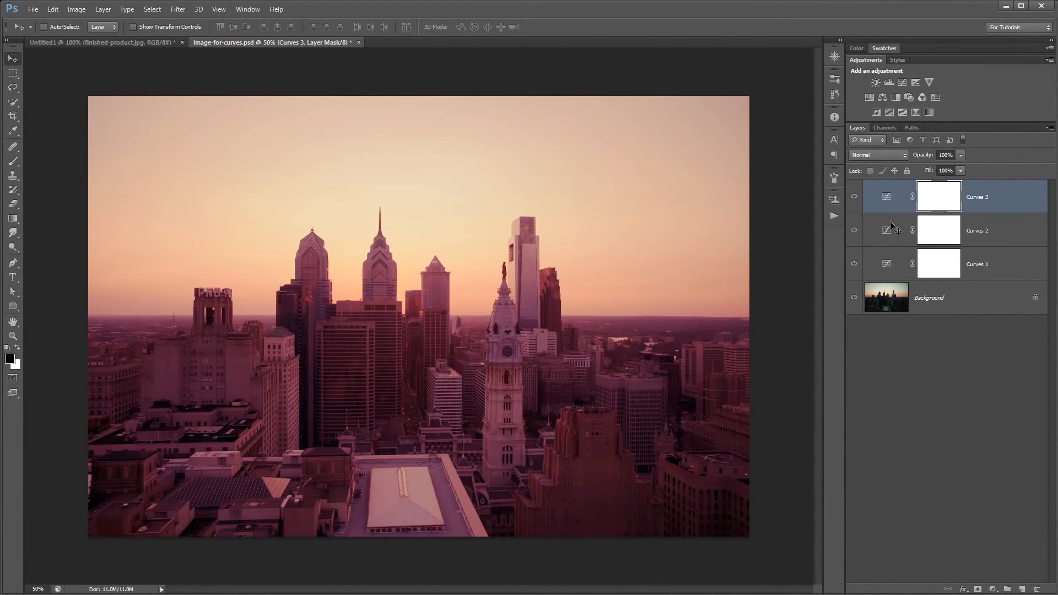
# - Compare the effect of the three Curves layers by hiding and showing each of them
pyautogui.click(854, 267)
pyautogui.click(855, 231)
pyautogui.click(855, 199)
pyautogui.click(855, 198)
pyautogui.click(855, 197)
pyautogui.click(855, 197)
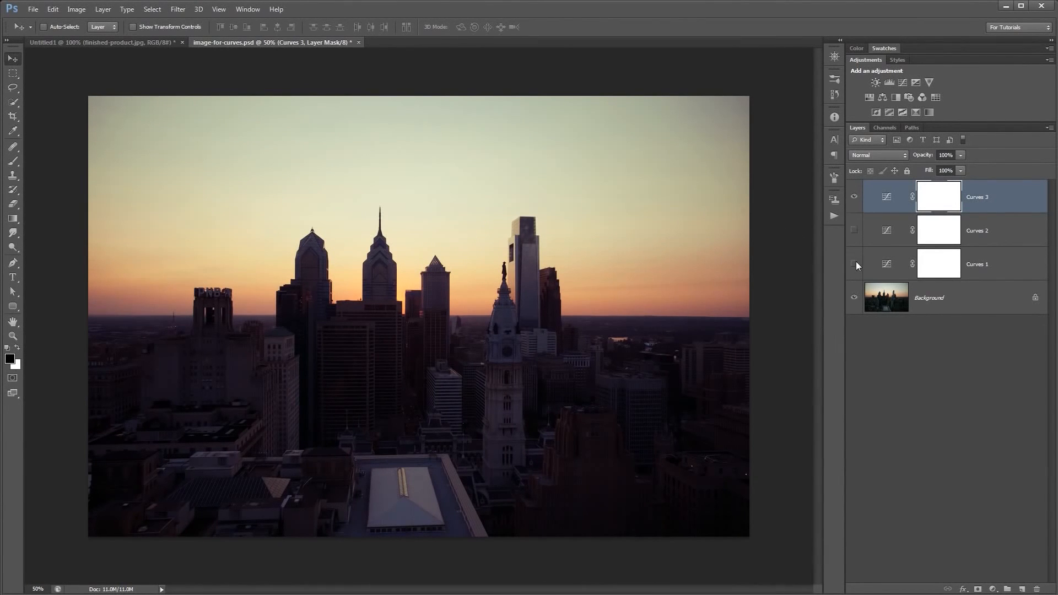
pyautogui.moveTo(856, 263); pyautogui.dragTo(853, 229)
pyautogui.click(855, 198)
# - Delete the Curves 3 layer and compare the original photo with the version using Curves 1 and Curves 2
pyautogui.moveTo(891, 197); pyautogui.dragTo(1034, 583)
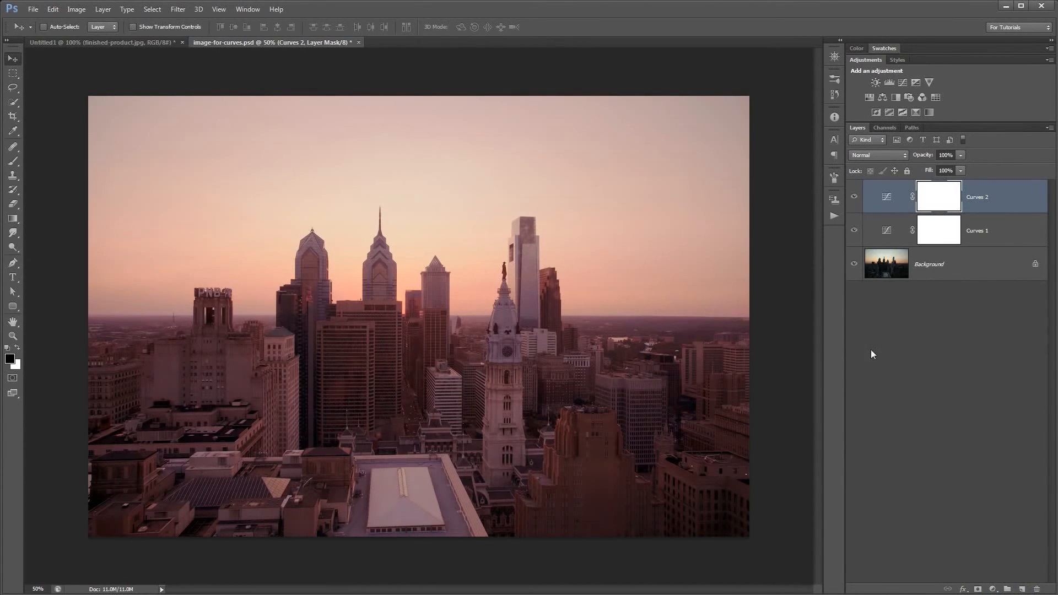
pyautogui.keyDown('alt'); pyautogui.click(854, 265); pyautogui.keyUp('alt')
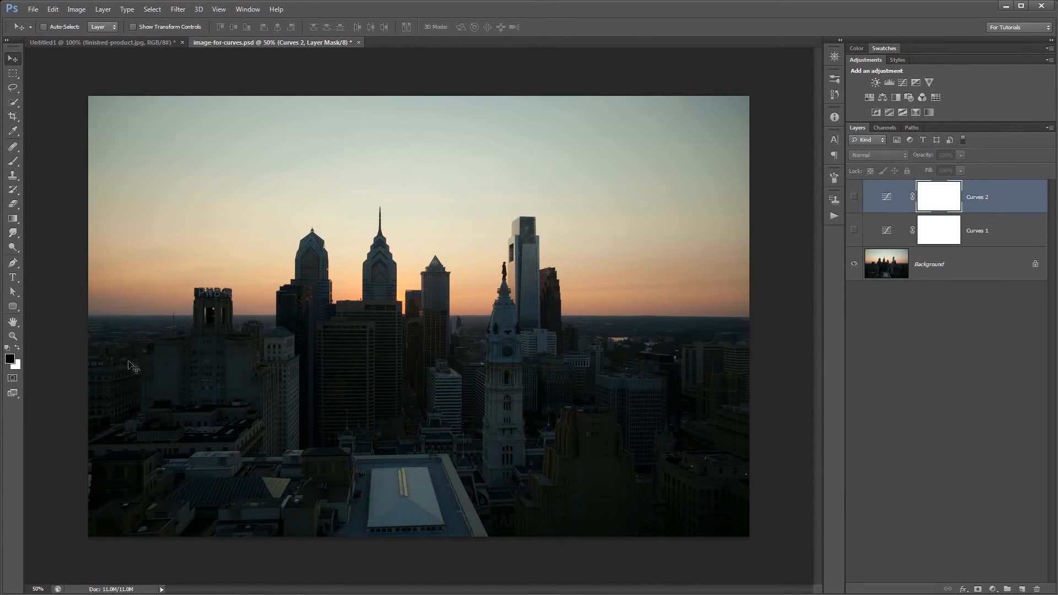
pyautogui.keyDown('alt'); pyautogui.click(854, 264); pyautogui.keyUp('alt')
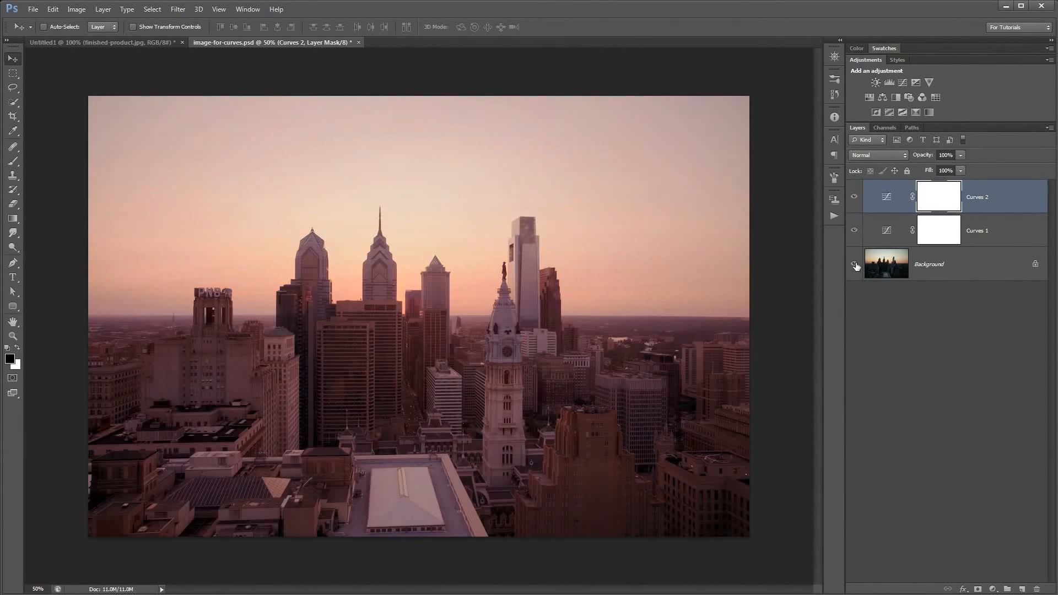